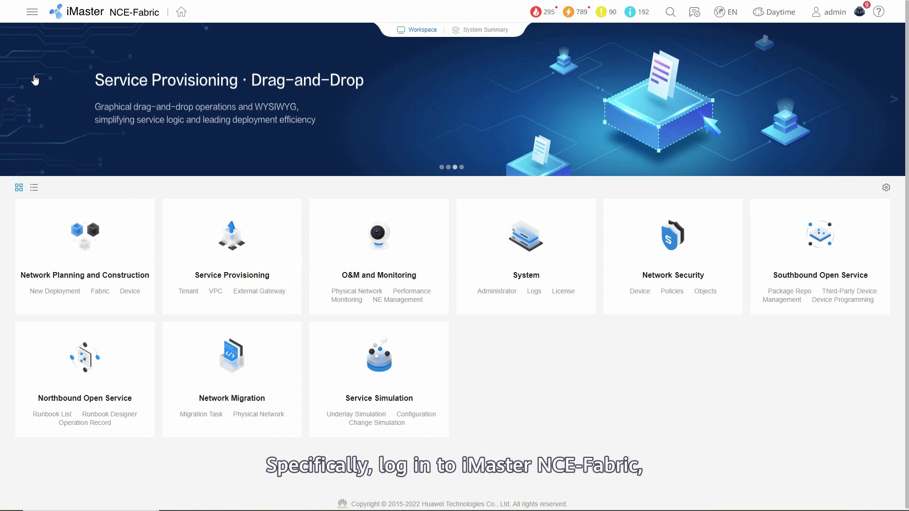
Open the Default Workgroup user list under User Management and start a new user.
left_click(32, 12)
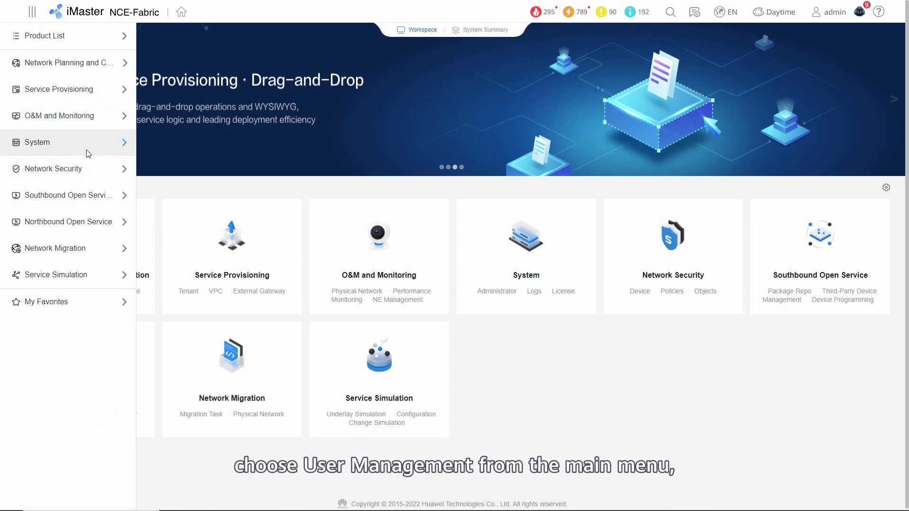
mouse_move(106, 142)
left_click(312, 75)
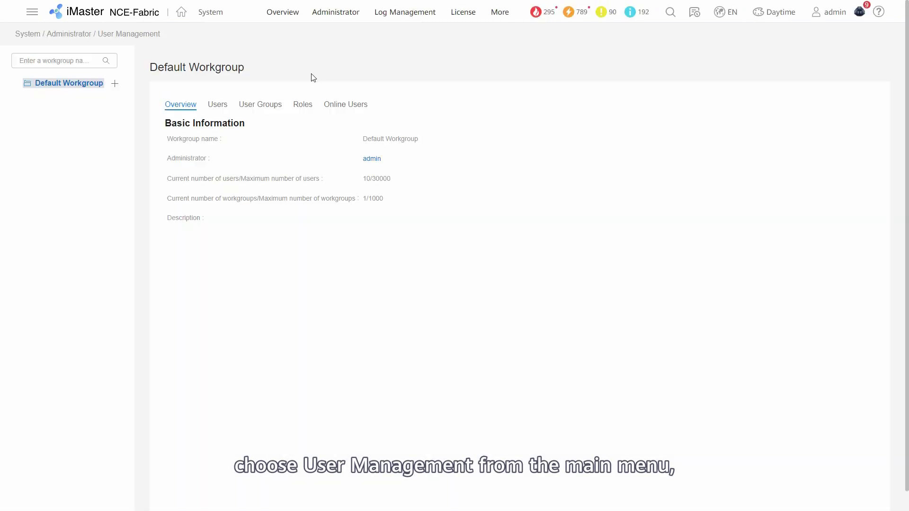
left_click(217, 105)
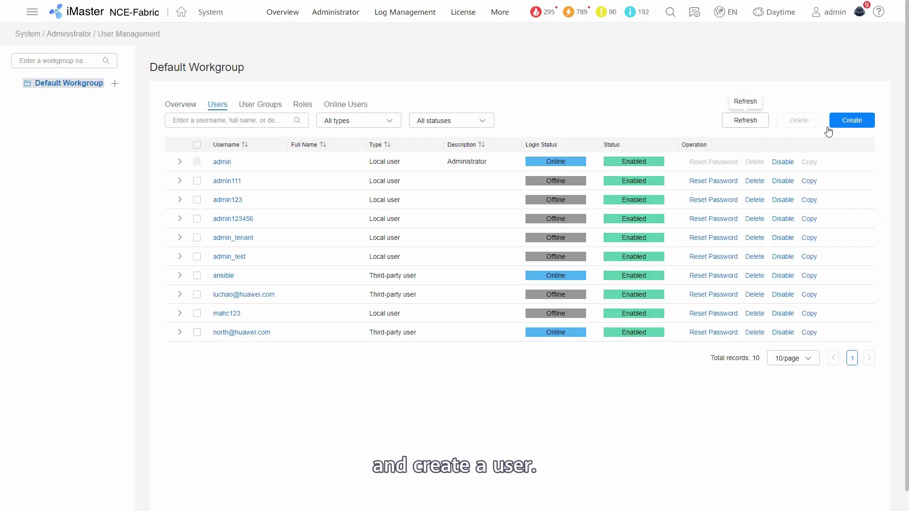
left_click(851, 123)
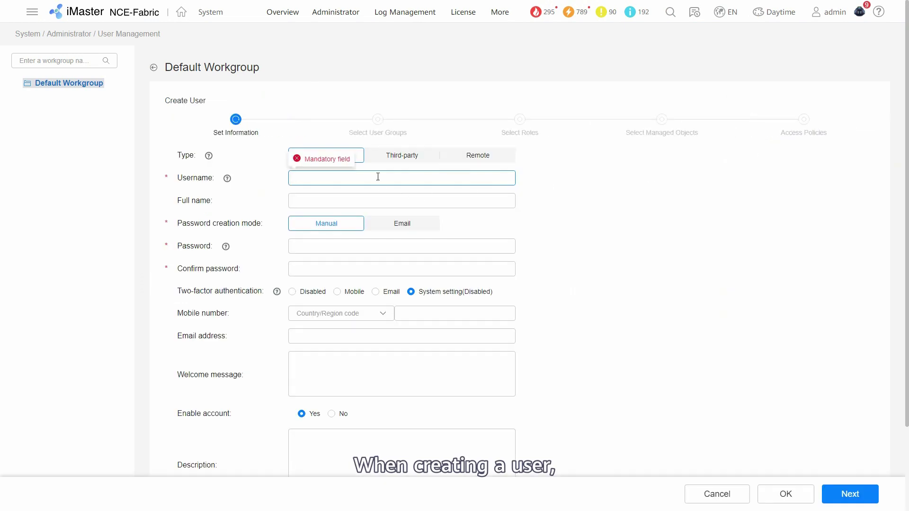
Make it a third-party user named ansible, entering and confirming the account password.
left_click(401, 155)
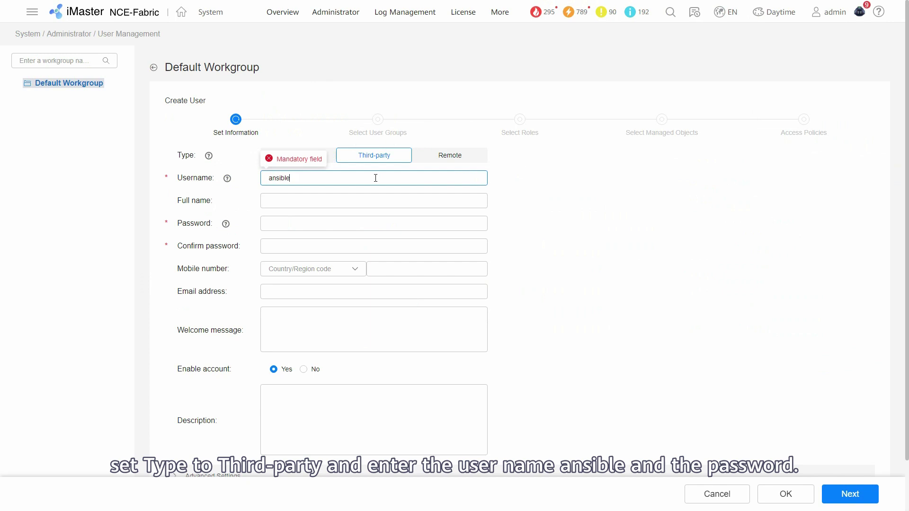
left_click(375, 178)
type("ansible")
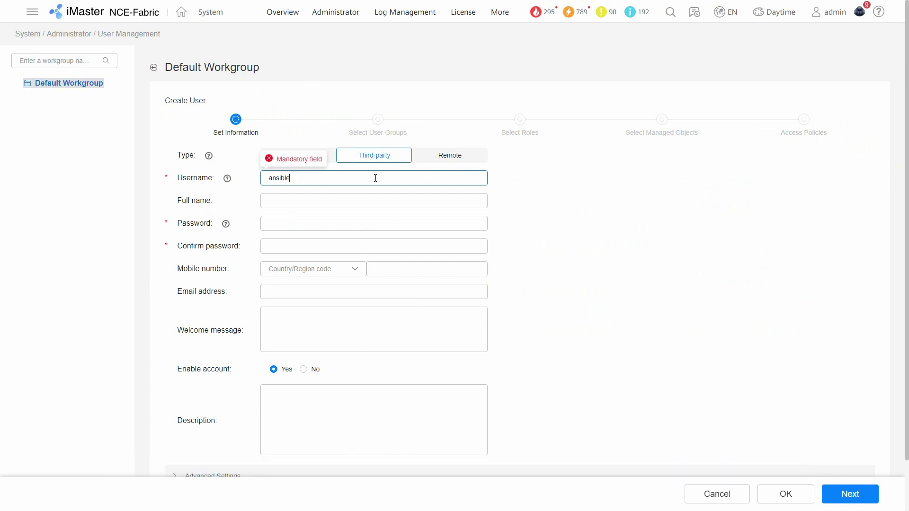
left_click(315, 223)
key("ctrl+v")
left_click(292, 243)
key("ctrl+v")
left_click(613, 273)
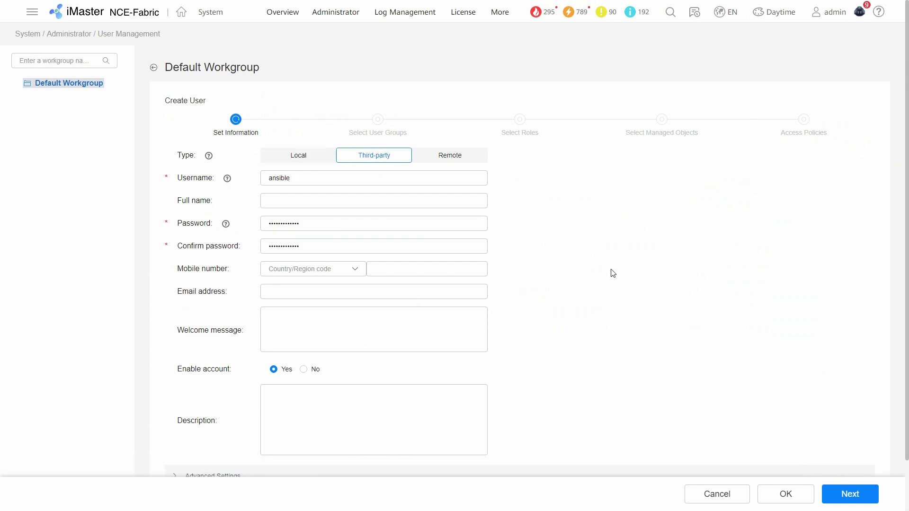
Assign the Northbound Interface Operator role, finish creating the user, and return to the user list.
left_click(850, 494)
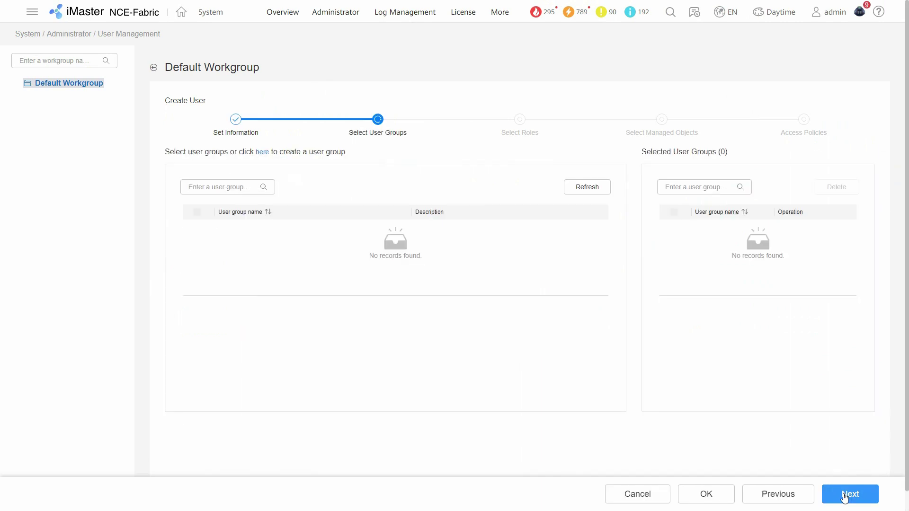
left_click(847, 494)
left_click(203, 206)
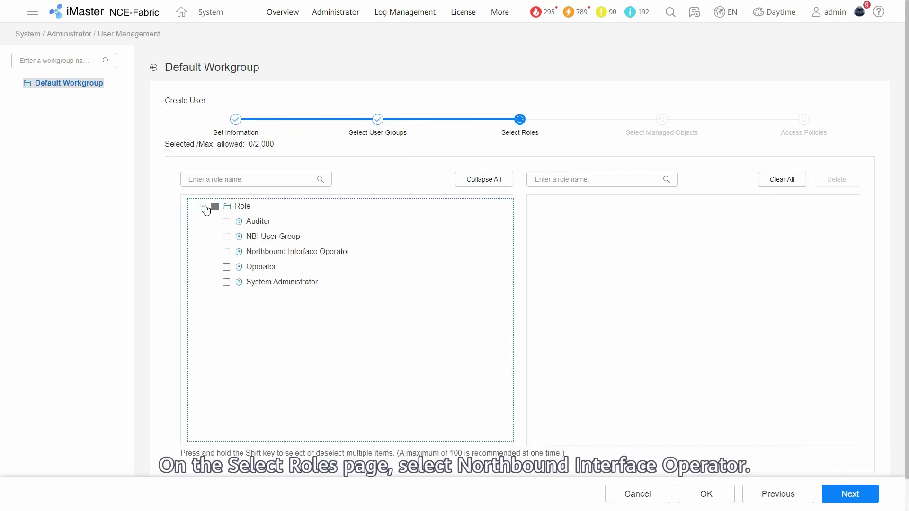
left_click(227, 253)
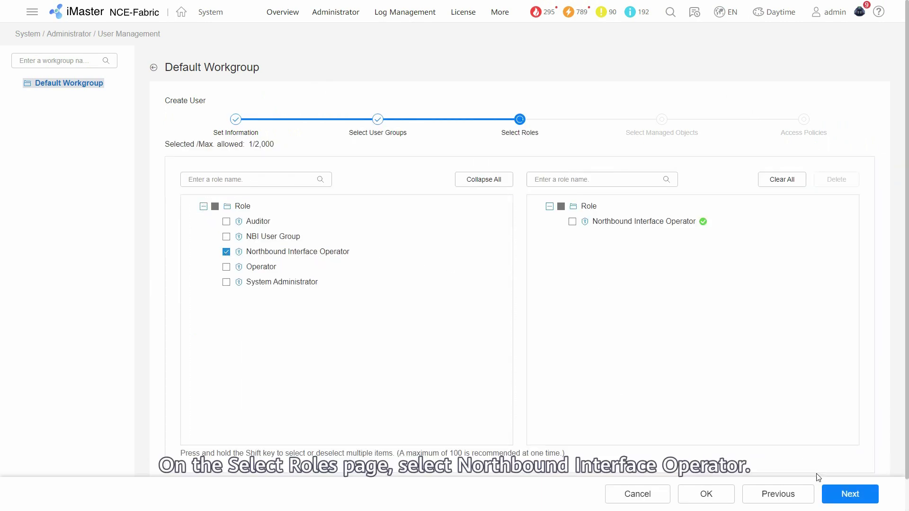
left_click(847, 494)
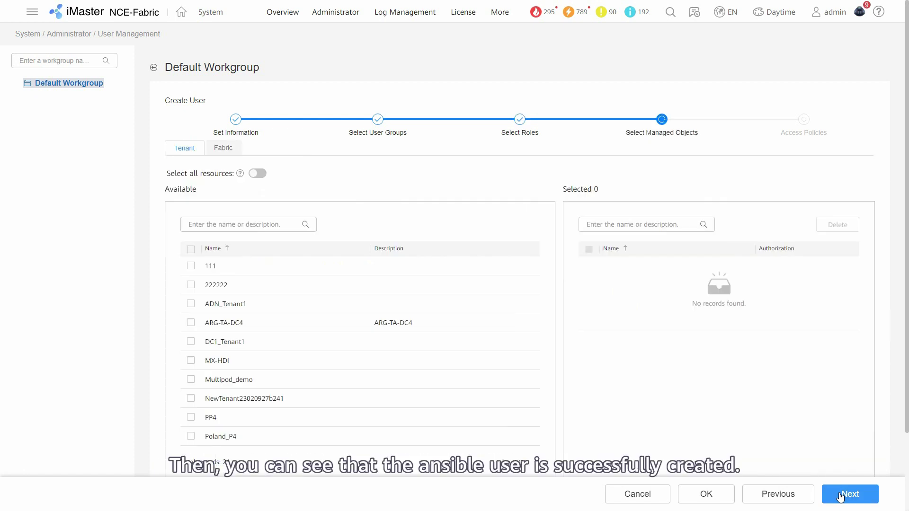
left_click(840, 497)
left_click(771, 497)
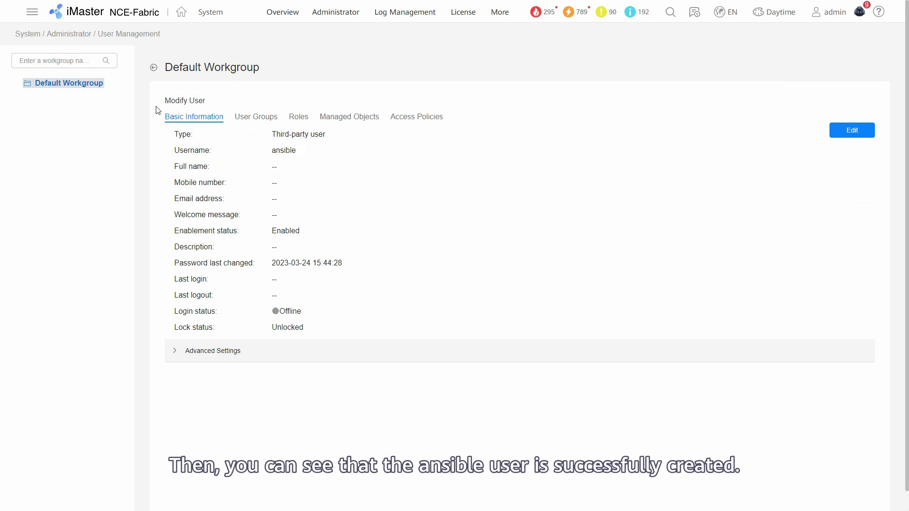
left_click(153, 68)
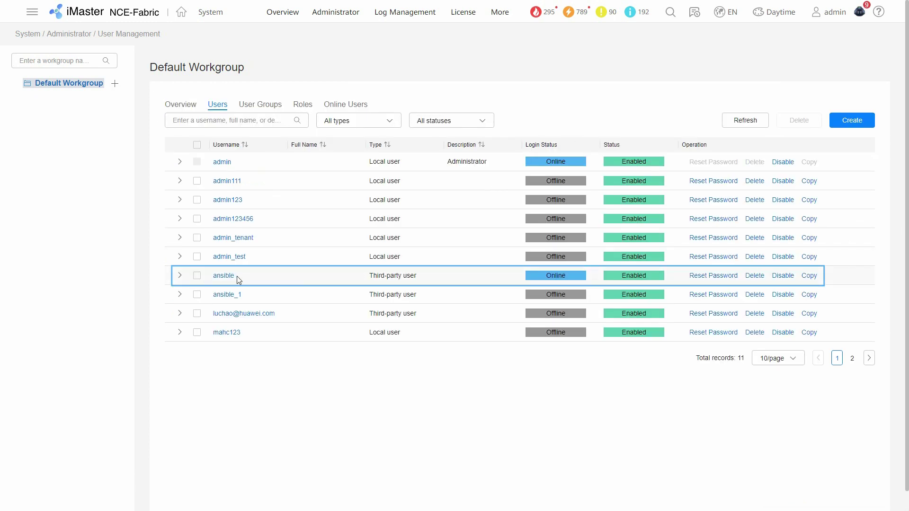
Go to the Service Provisioning tenant list and focus the tenant name search.
left_click(182, 12)
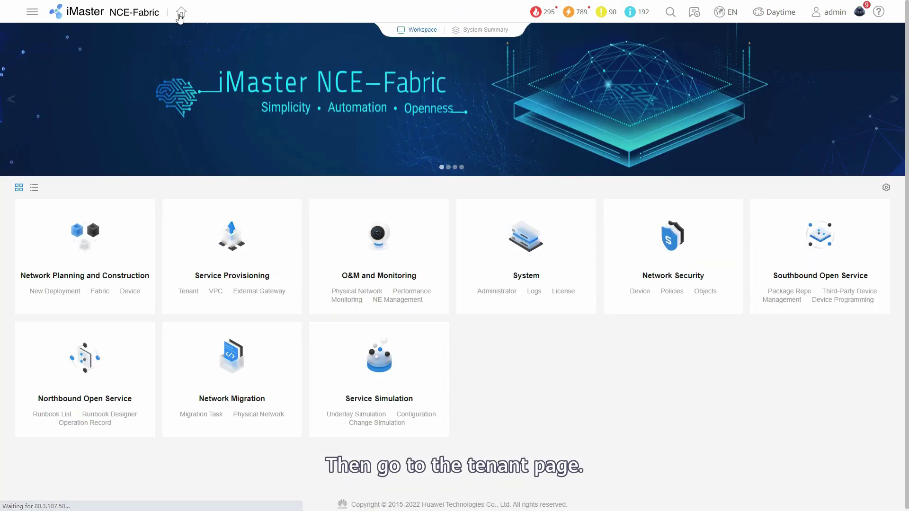
left_click(187, 292)
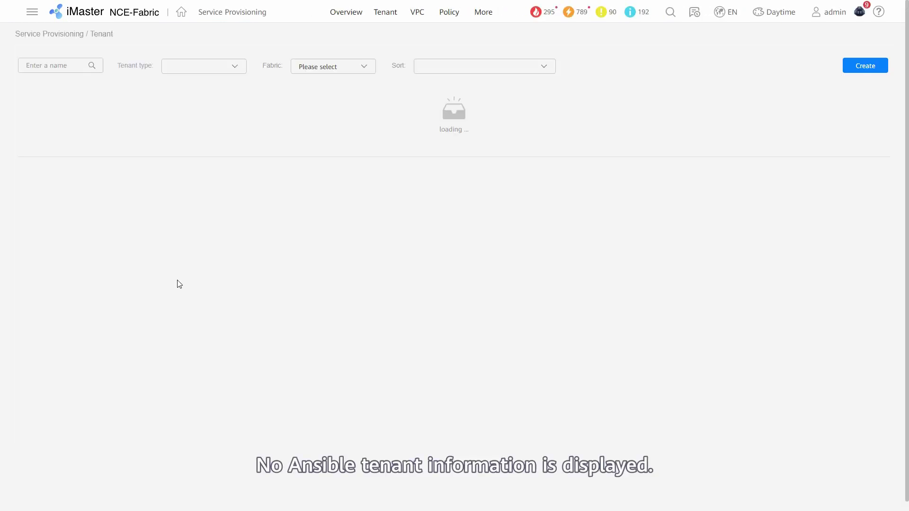
left_click(48, 69)
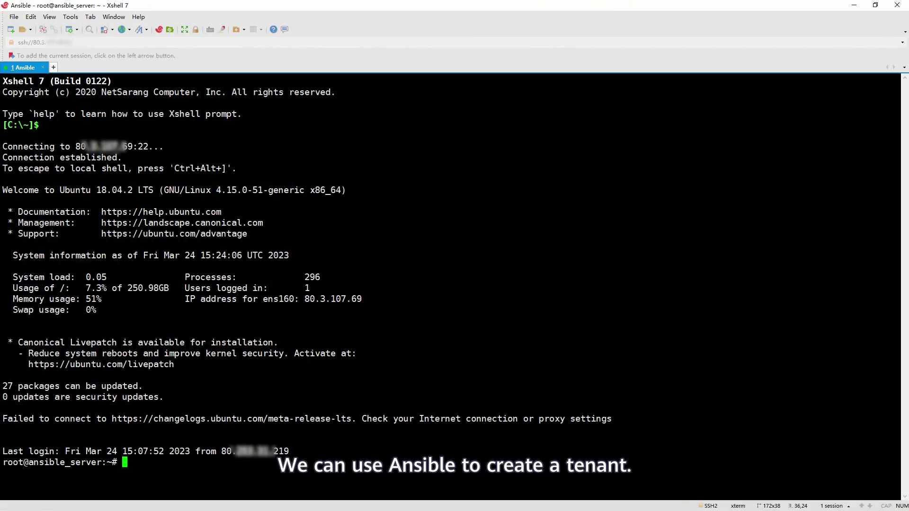
Check the Ansible version, move into /etc/ansible/baseline, and list its playbooks.
type("ansible --version")
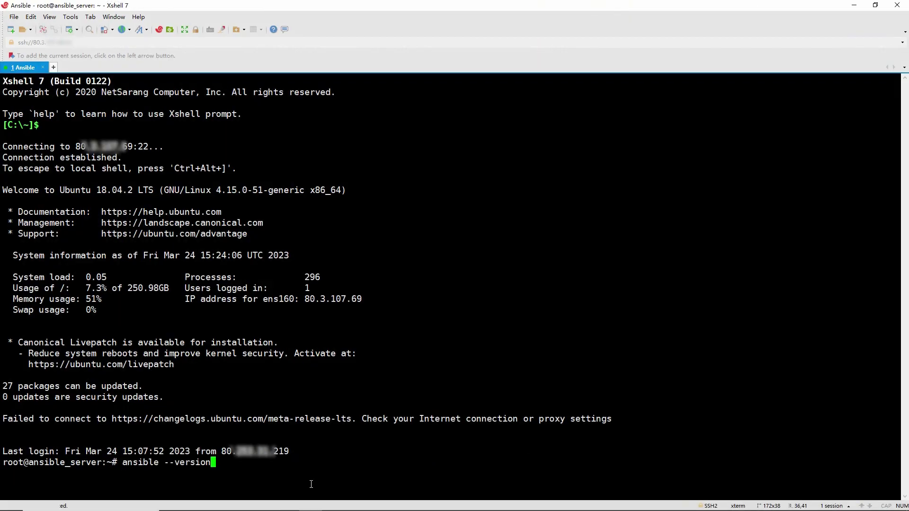
key("Return")
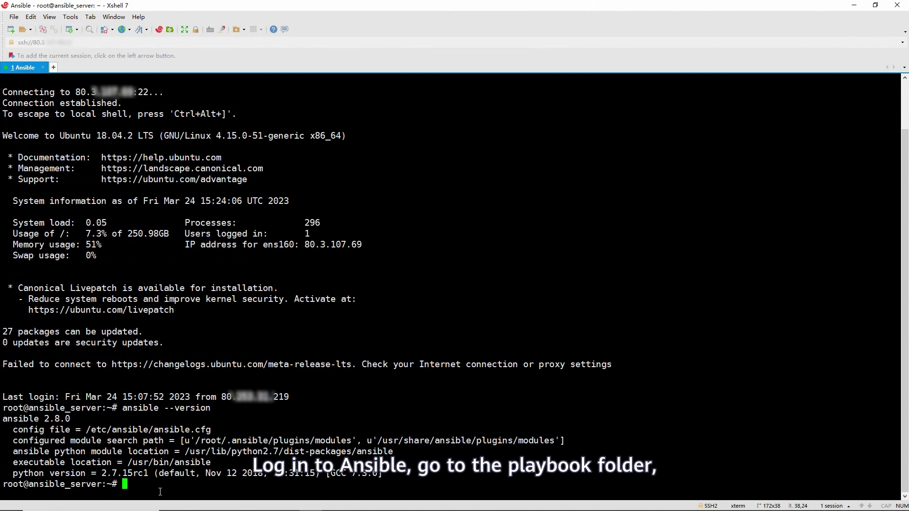
type("cd /etc/ansible/baseline")
key("Return")
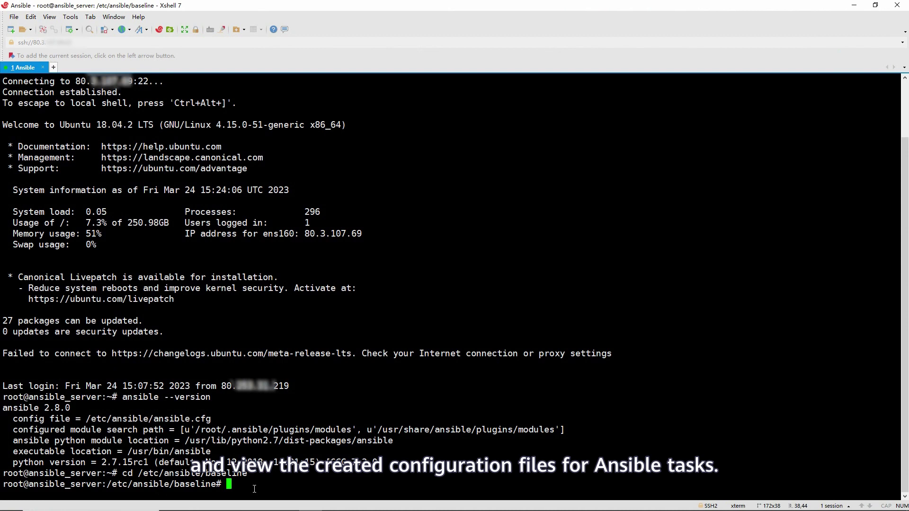
type("ll")
key("Return")
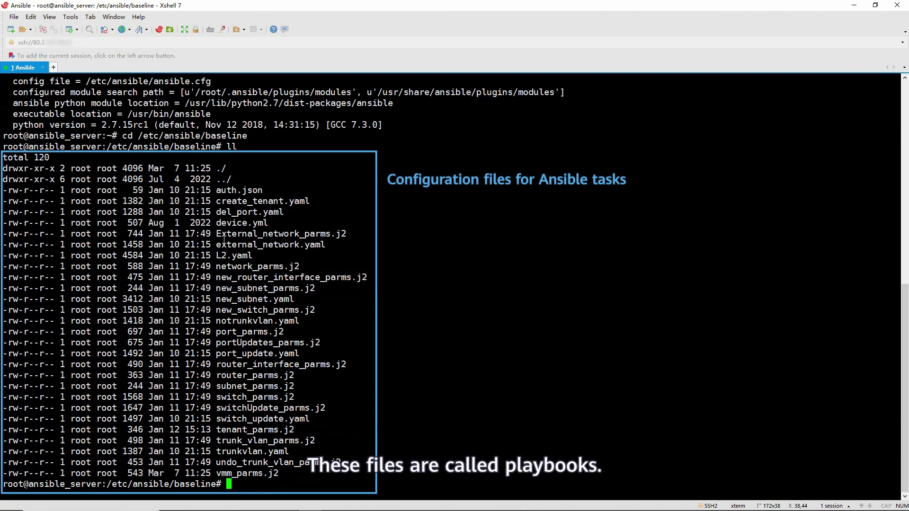
Print and review the create_tenant.yaml playbook.
left_click_drag(218, 201, 314, 203)
key("ctrl+c")
left_click(315, 204)
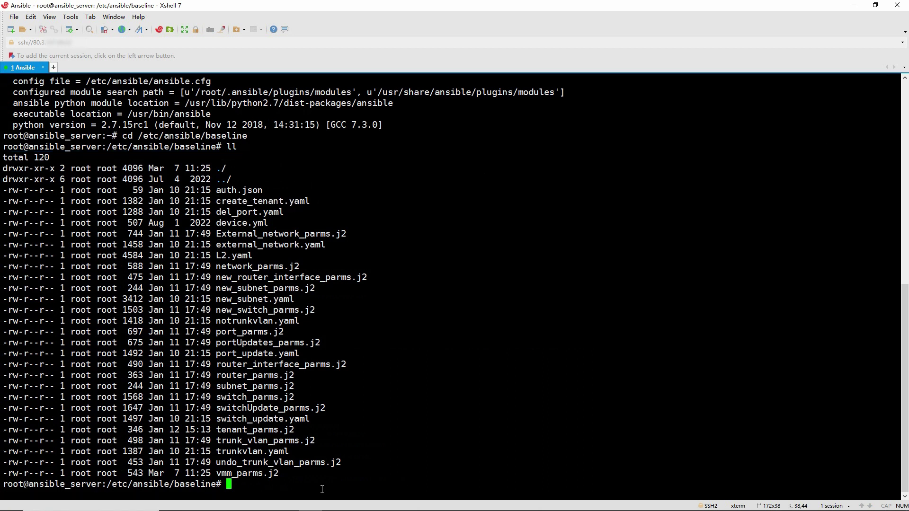
type("cat")
key("shift+Insert")
key("Return")
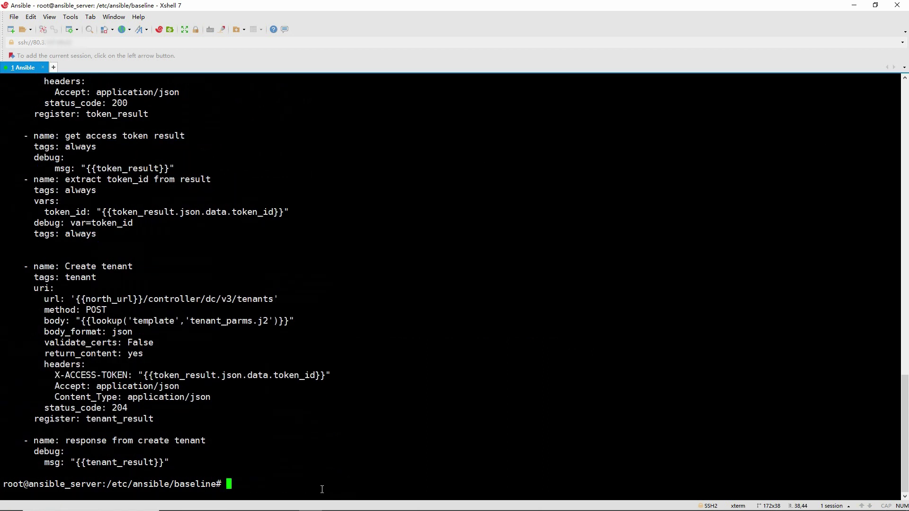
scroll(318, 389, "up", 8)
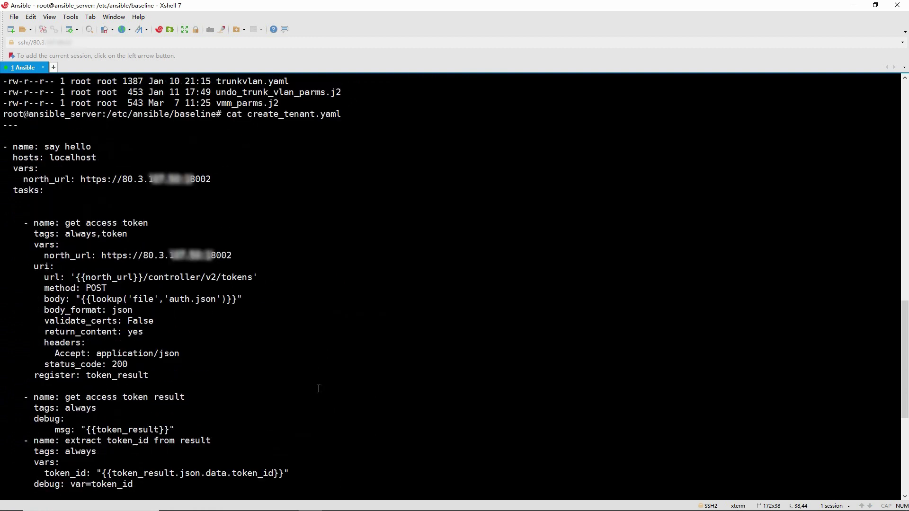
left_click_drag(175, 299, 205, 299)
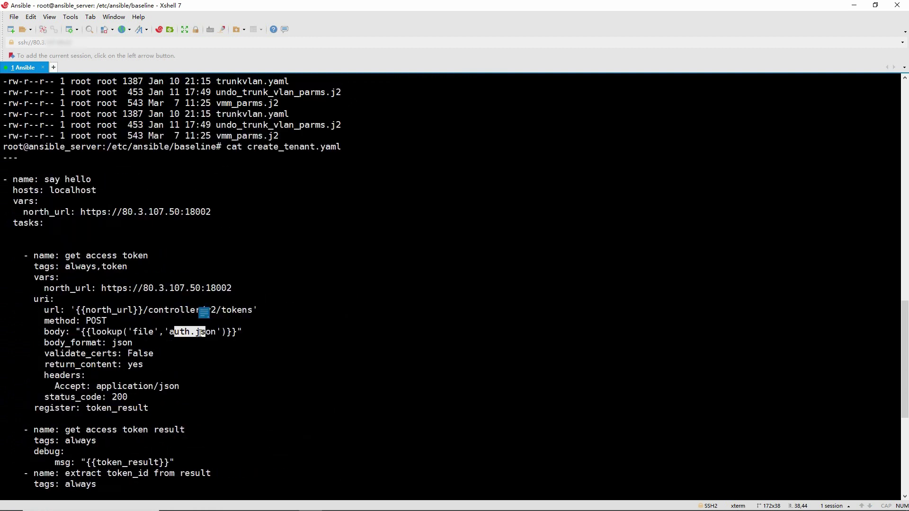
scroll(198, 334, "down", 6)
scroll(228, 386, "down", 2)
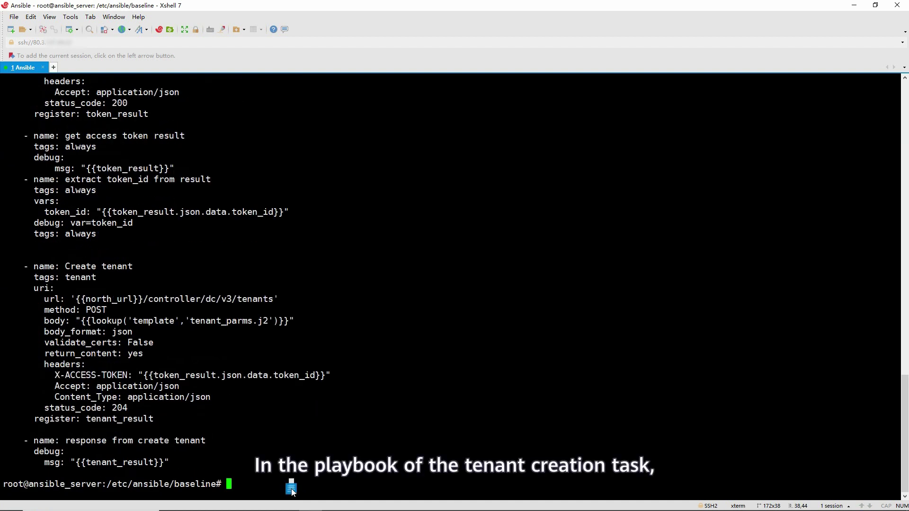
Show auth.json and the tenant_parms.j2 template that defines tenant abc.
type("cat auth.json")
key("Return")
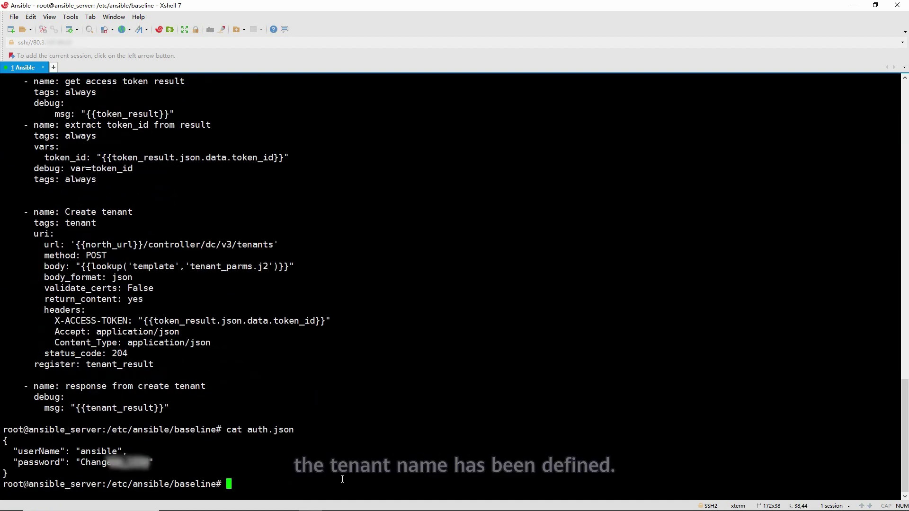
type("cat tenant_parms.j2")
key("Return")
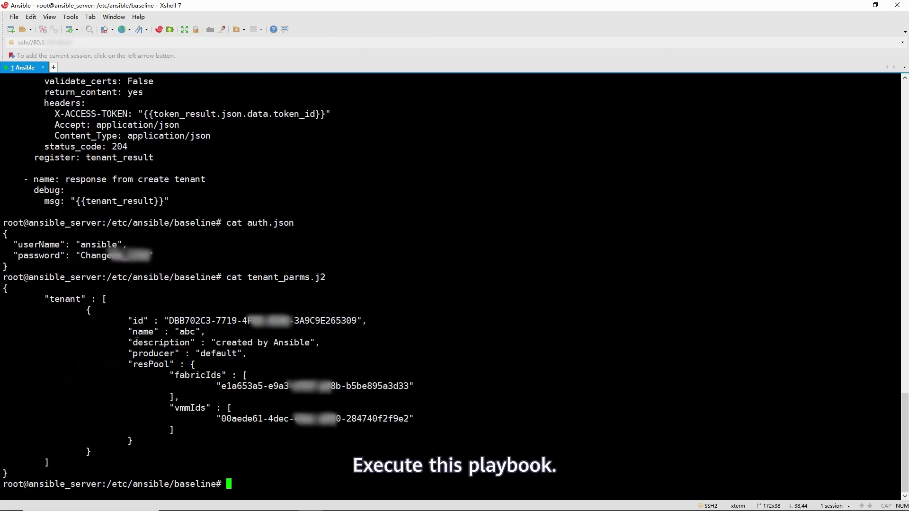
type("ansible-playbook create_tenant.yaml")
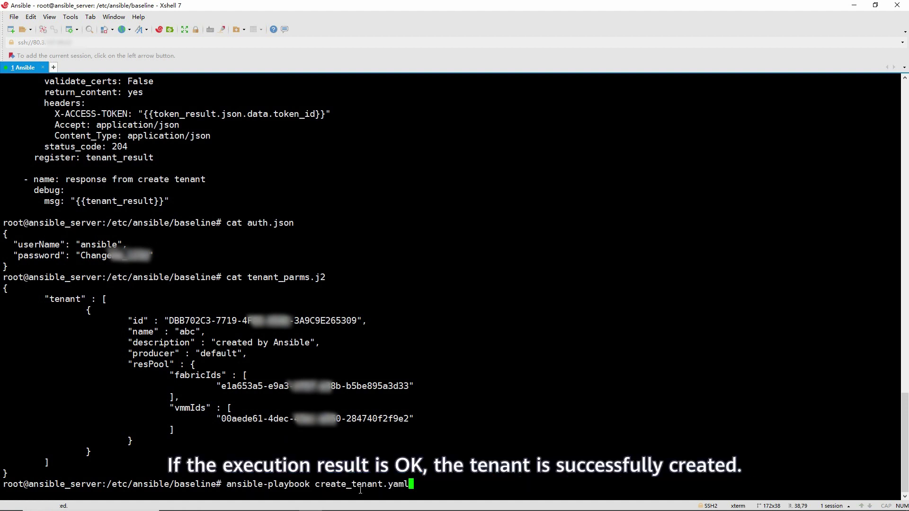
key("Return")
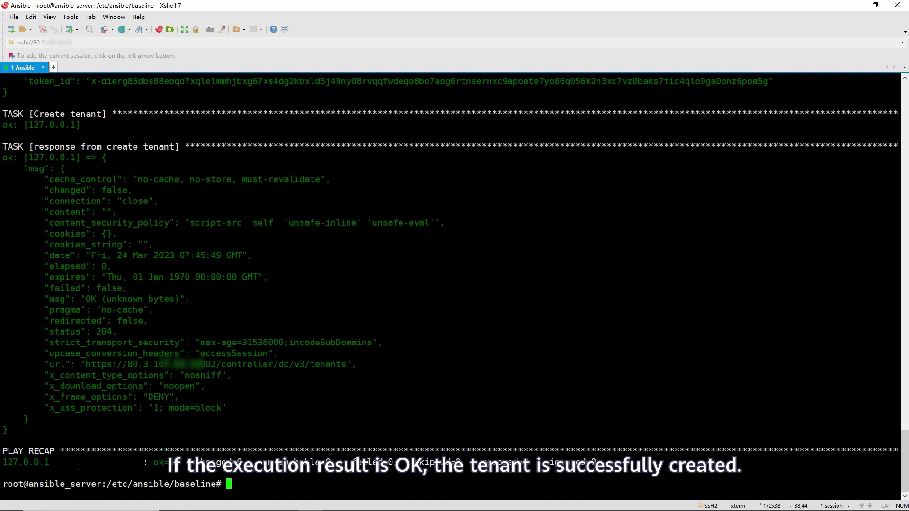
left_click_drag(150, 462, 176, 463)
left_click(261, 485)
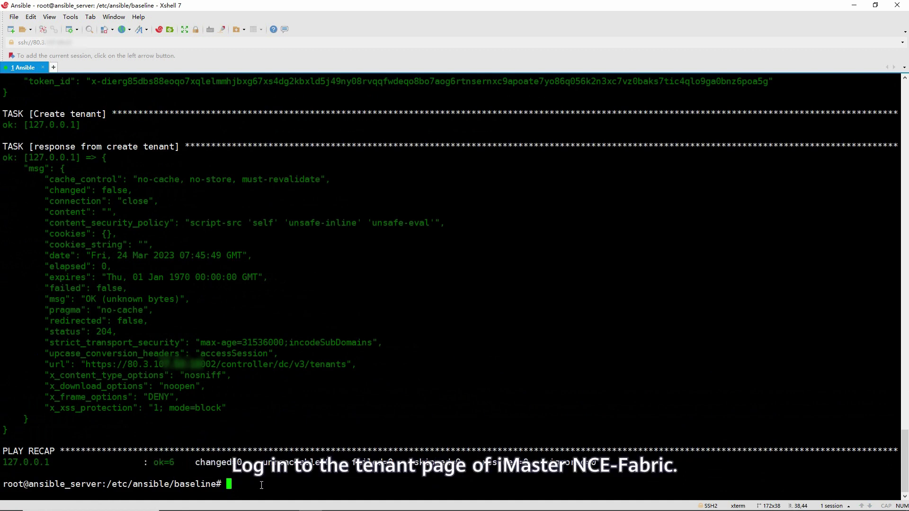
Search for tenant abc, view its edit page without saving, then open the tenant.
type("abc")
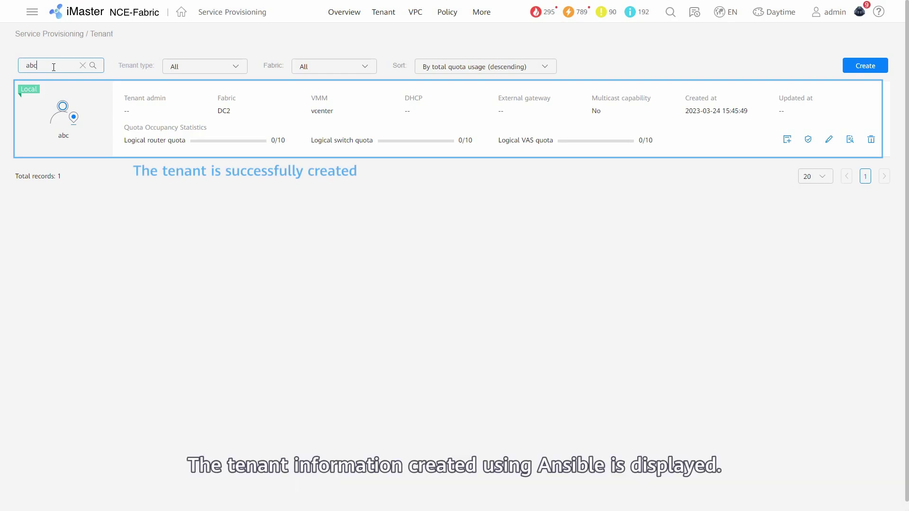
left_click(829, 141)
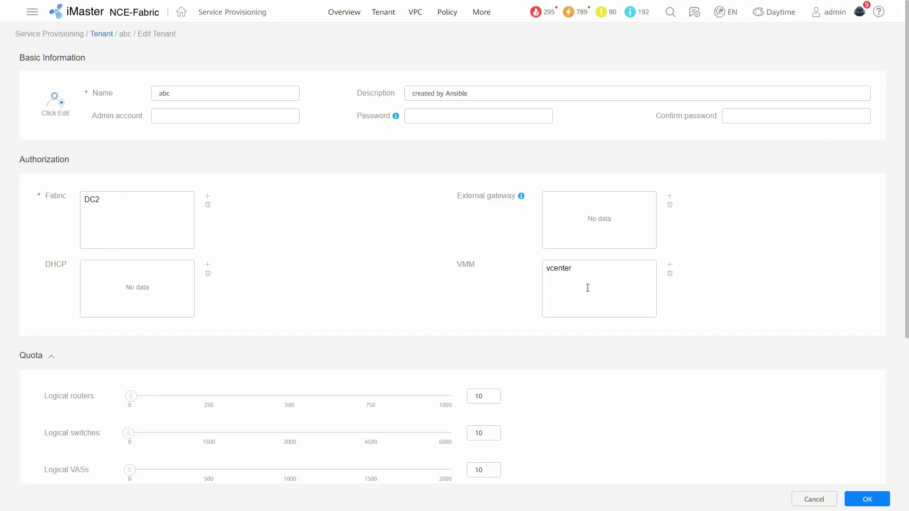
left_click(813, 499)
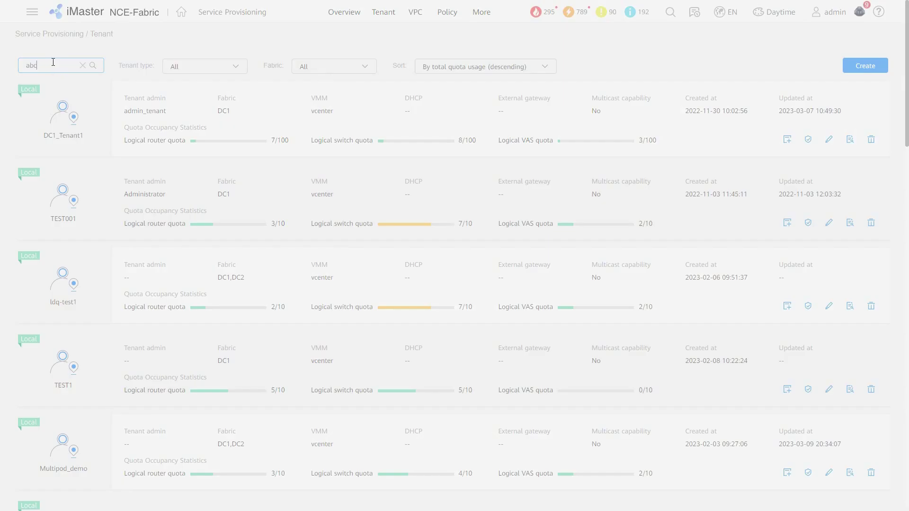
left_click(65, 137)
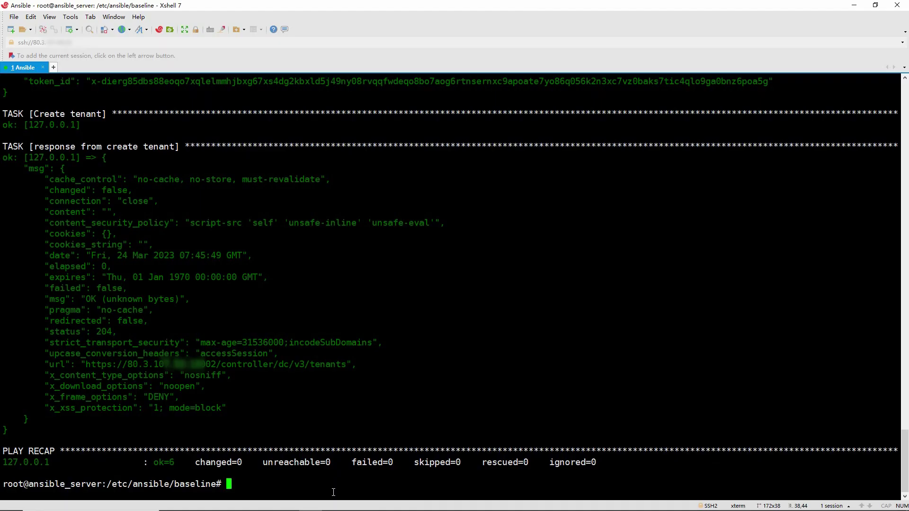
List the baseline folder and print the L2.yaml playbook.
type("ll")
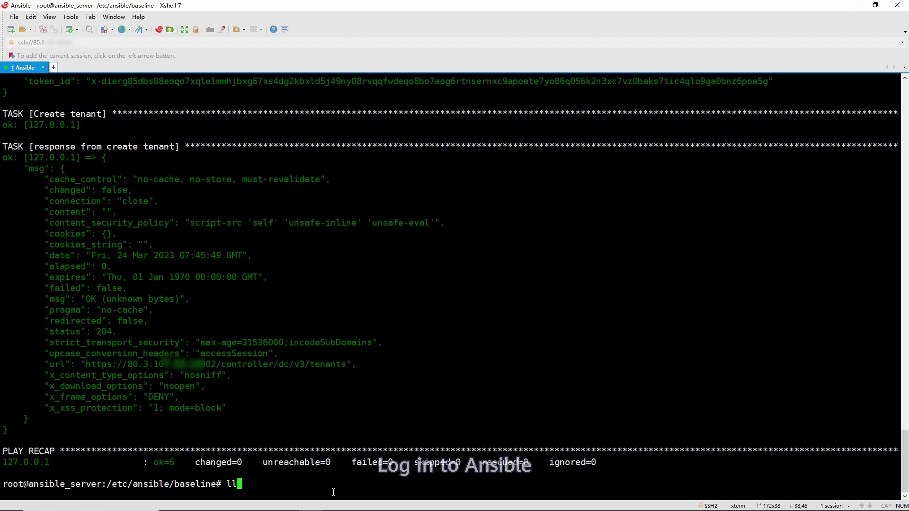
key("Return")
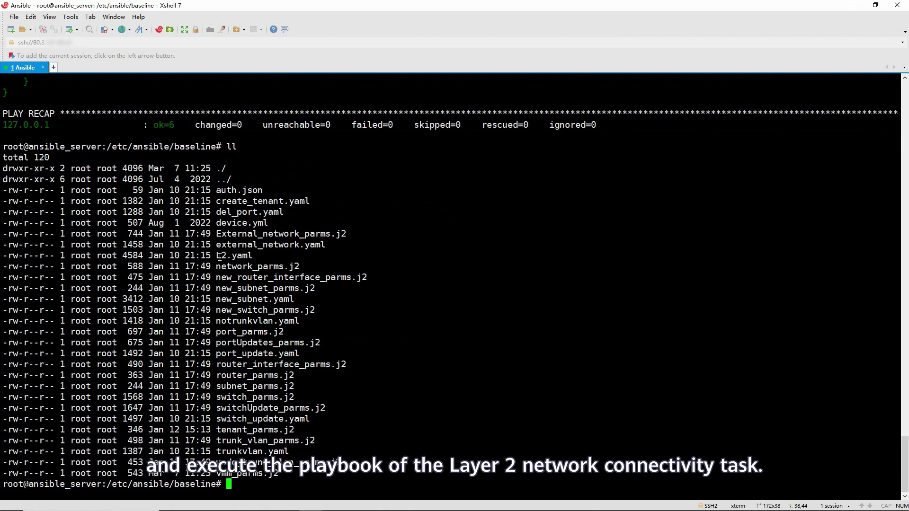
left_click_drag(222, 256, 254, 256)
key("ctrl+c")
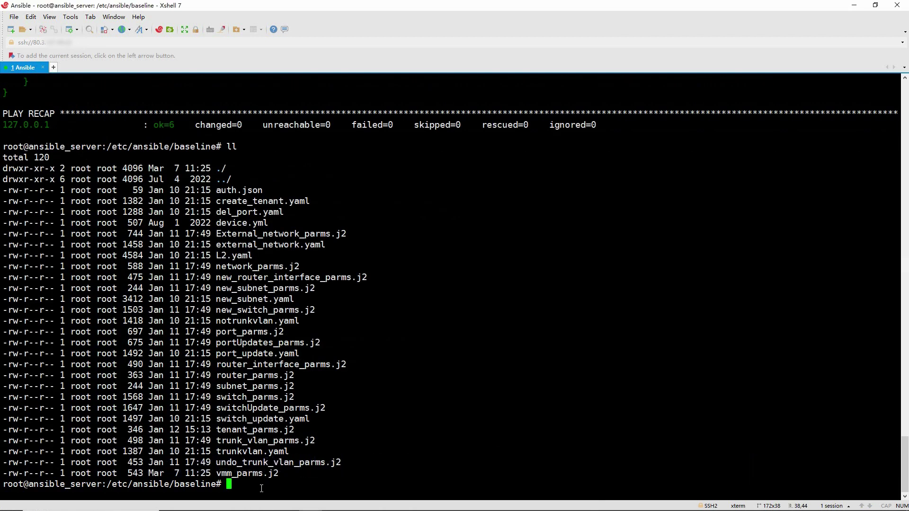
type("cat")
key("shift+Insert")
key("Return")
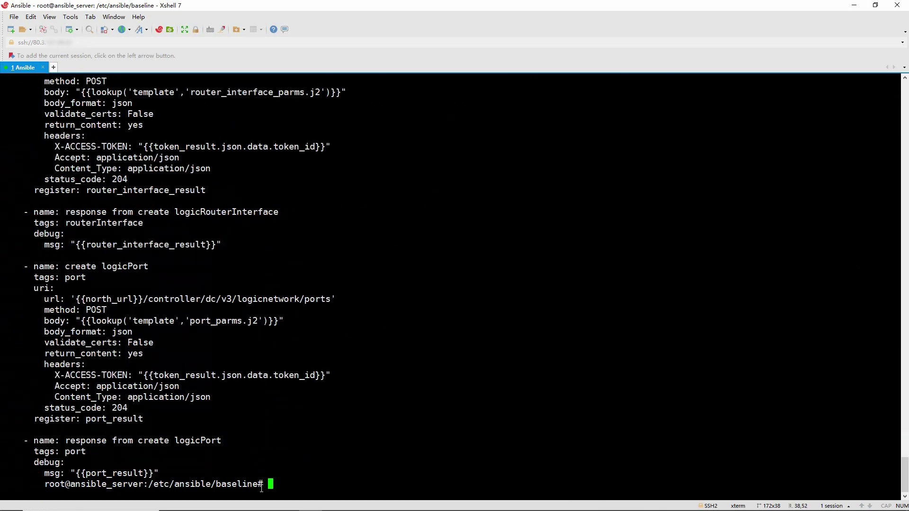
scroll(215, 327, "up", 15)
scroll(215, 327, "down", 12)
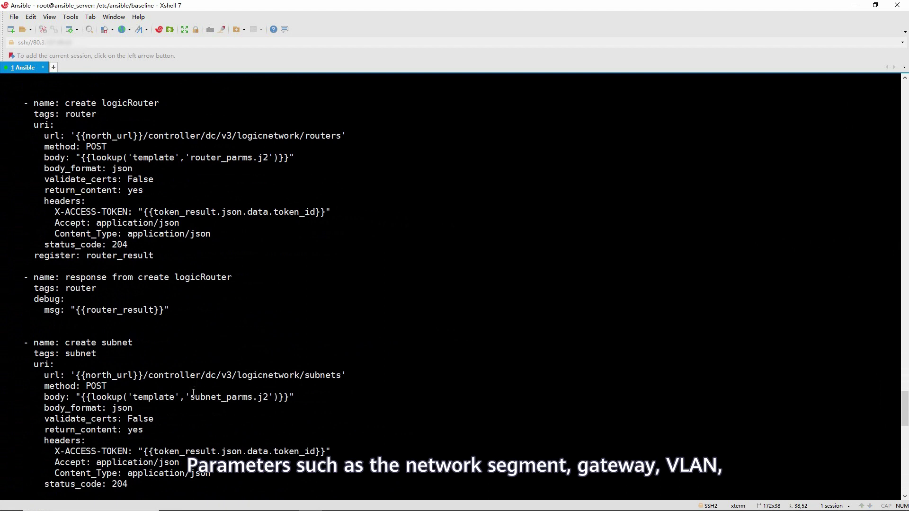
left_click_drag(191, 396, 241, 386)
left_click(239, 396)
scroll(239, 408, "down", 11)
scroll(239, 407, "down", 11)
left_click(241, 384)
scroll(251, 419, "down", 2)
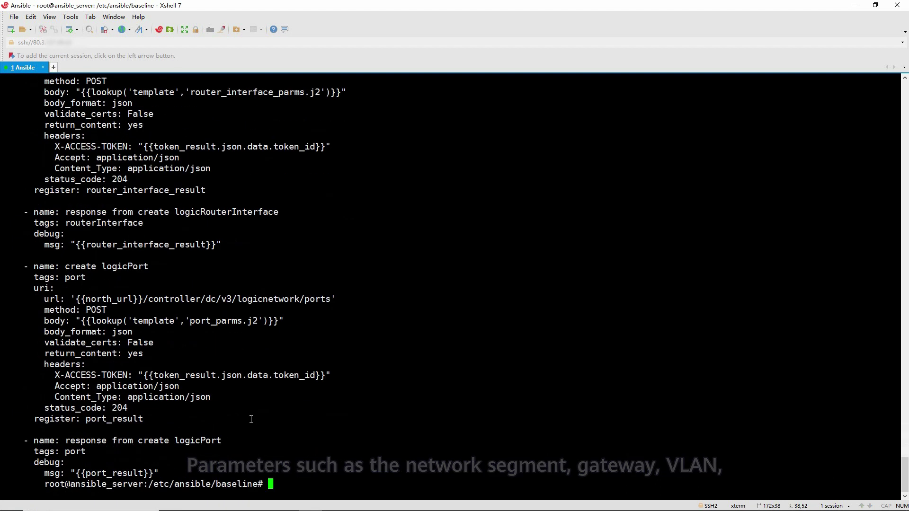
Print subnet_parms.j2 and port_parms.j2, then run ansible-playbook L2.yaml.
type("cat subnet_parms.j2")
key("Return")
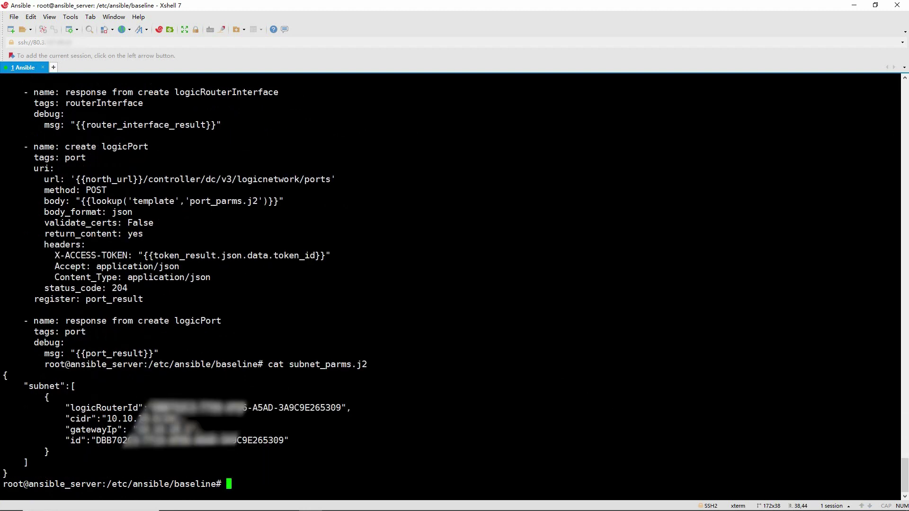
type("cat port_parms.j2")
key("Return")
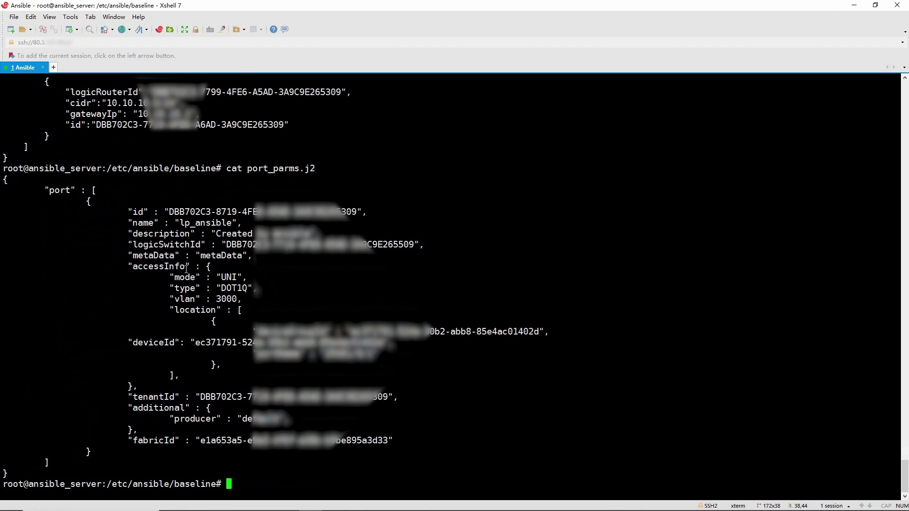
type("ansible-playbook L2.yaml")
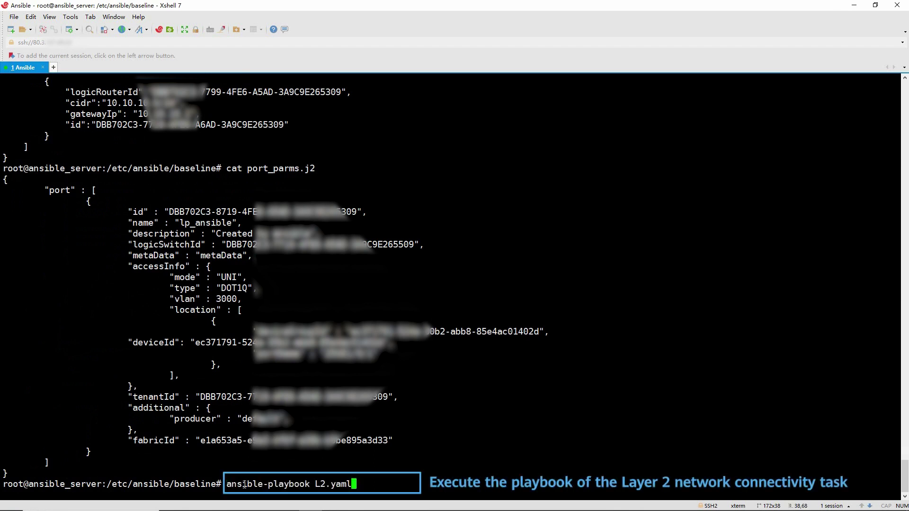
key("Return")
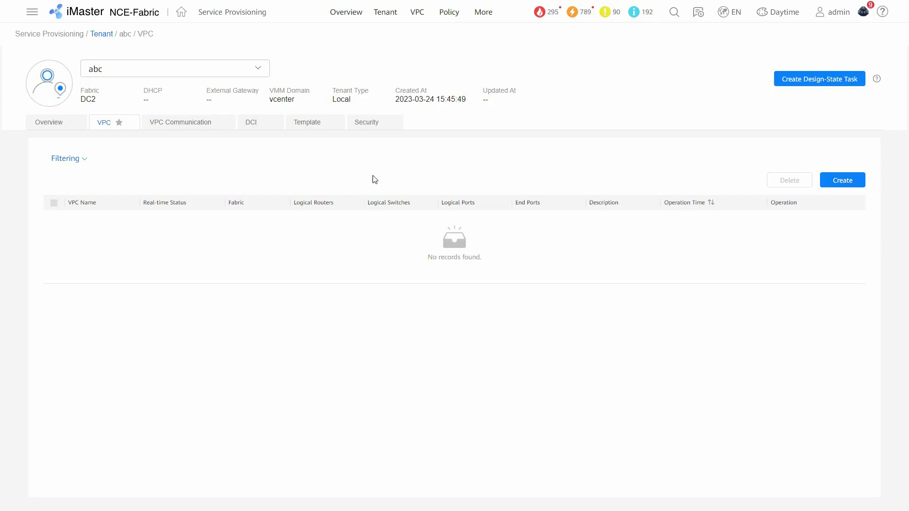
Find vpc-ansible and arrange router_ansible above LS_Ansible in its logical network topology.
left_click(84, 162)
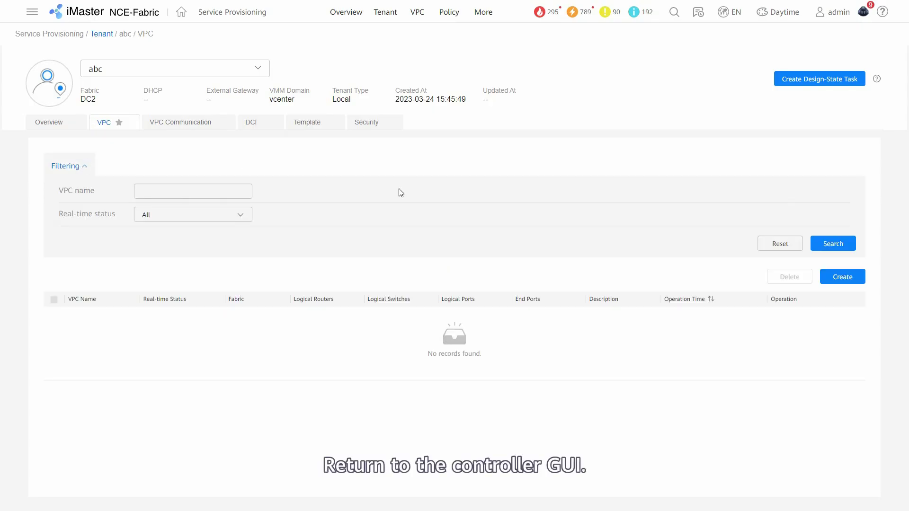
left_click(833, 244)
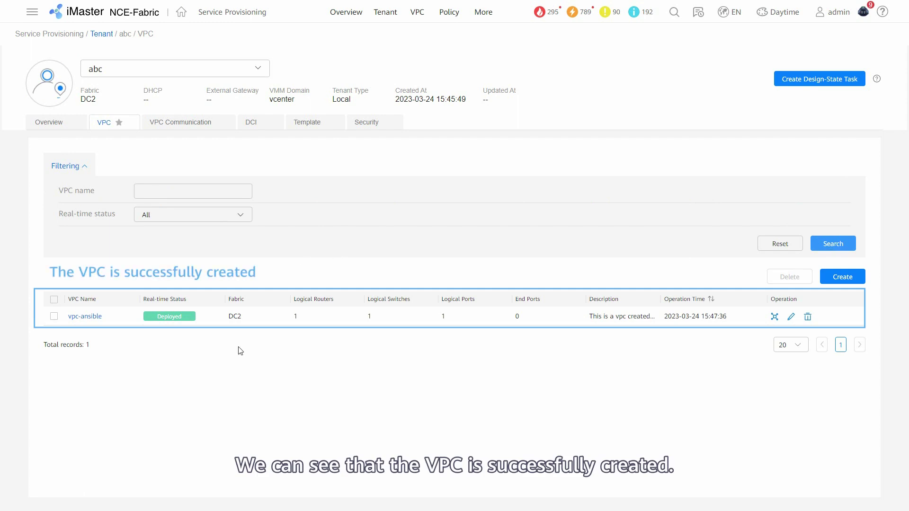
left_click(86, 317)
left_click(456, 60)
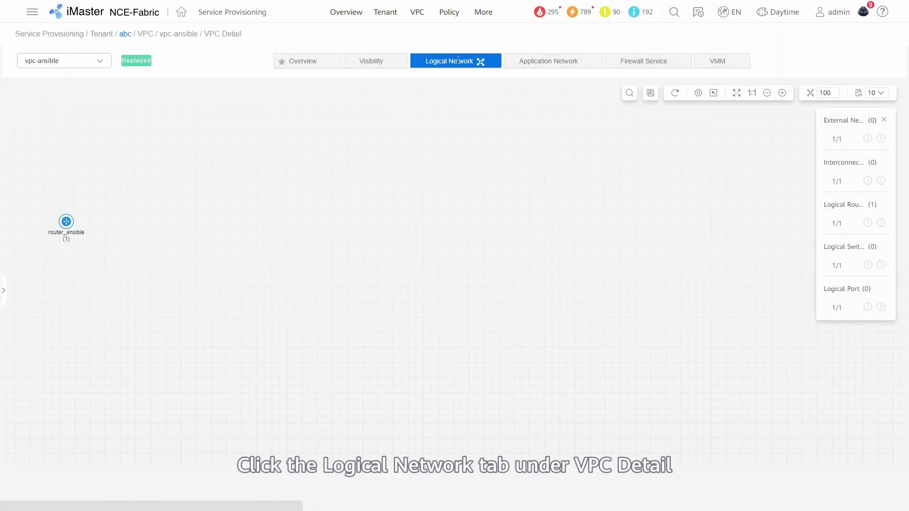
left_click_drag(435, 146, 456, 152)
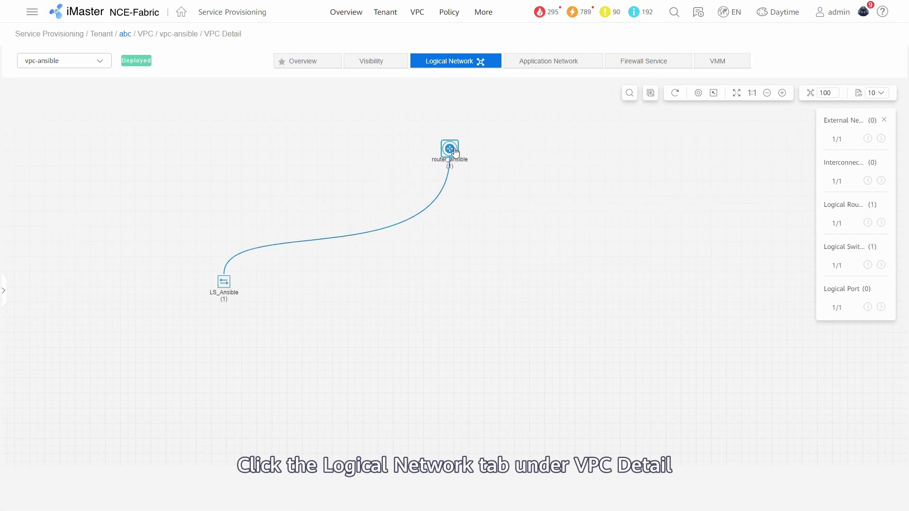
left_click_drag(216, 292, 440, 243)
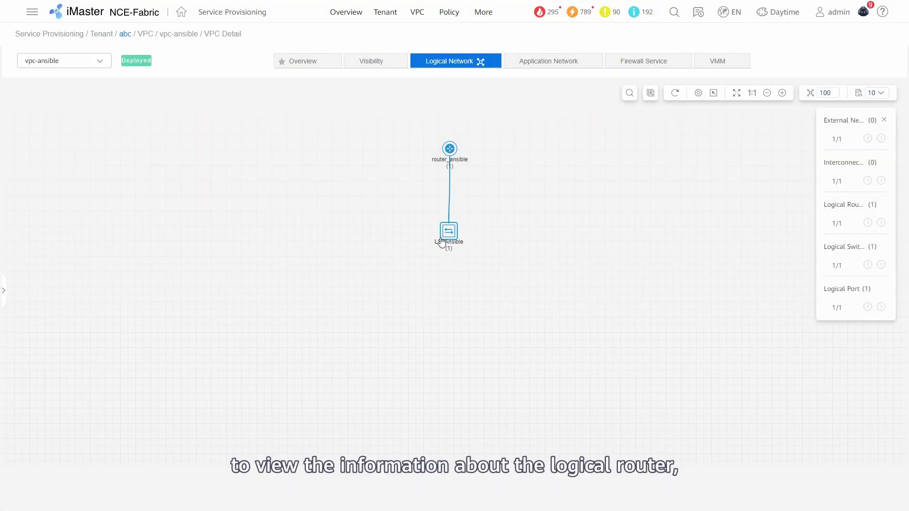
Inspect the router_ansible, LS_Ansible and lp_ansible details, closing each without changes.
double_click(450, 149)
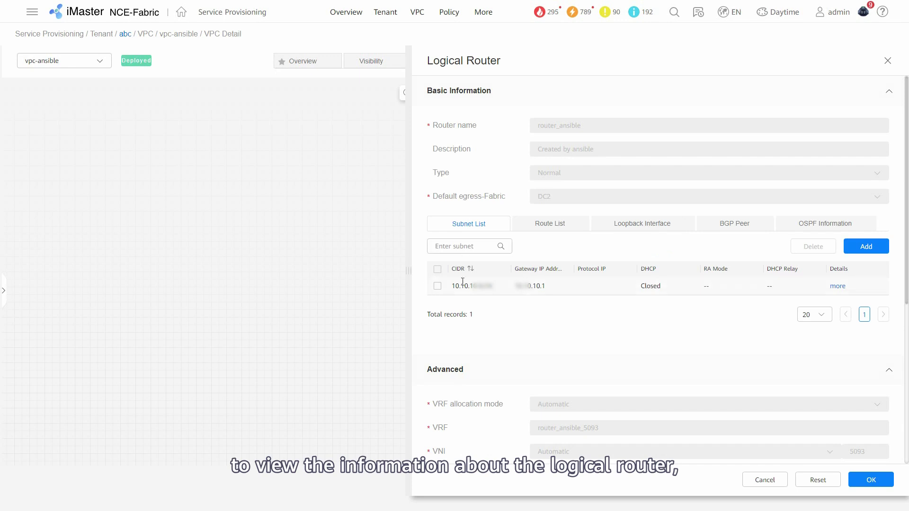
scroll(595, 323, "down", 4)
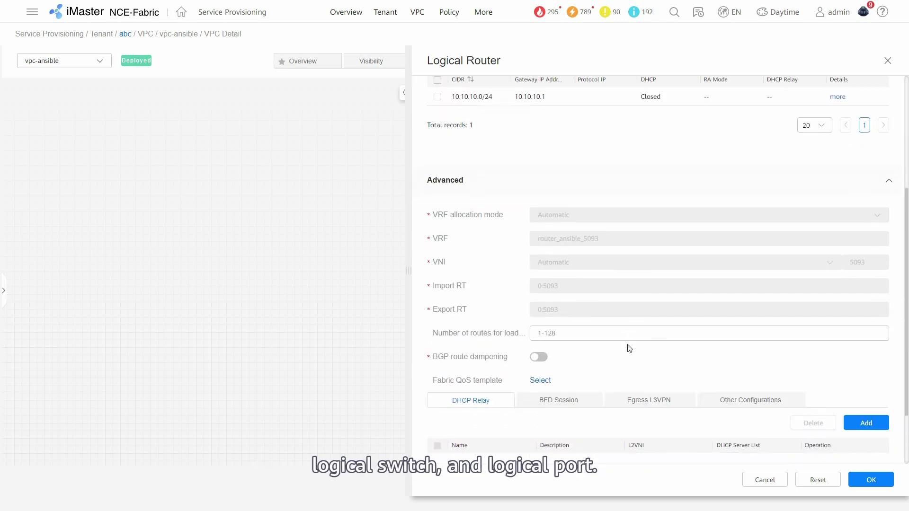
left_click(777, 481)
double_click(451, 230)
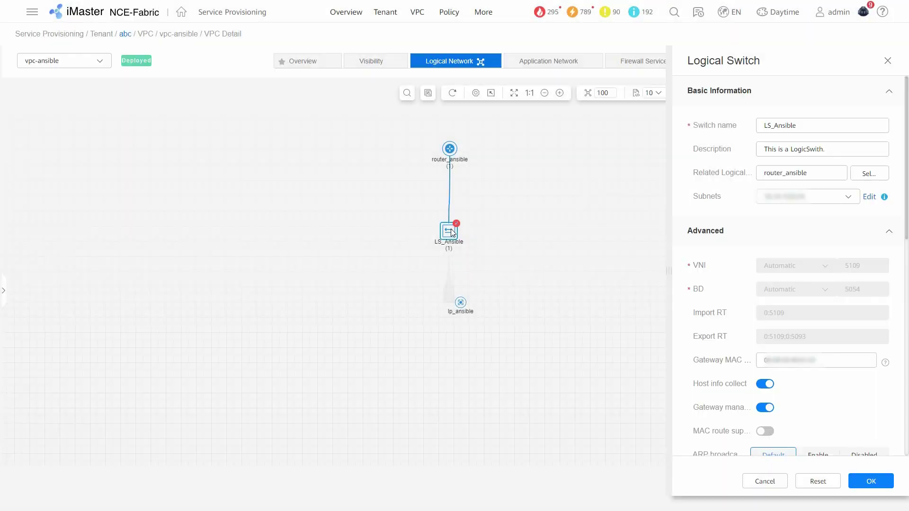
scroll(767, 362, "down", 2)
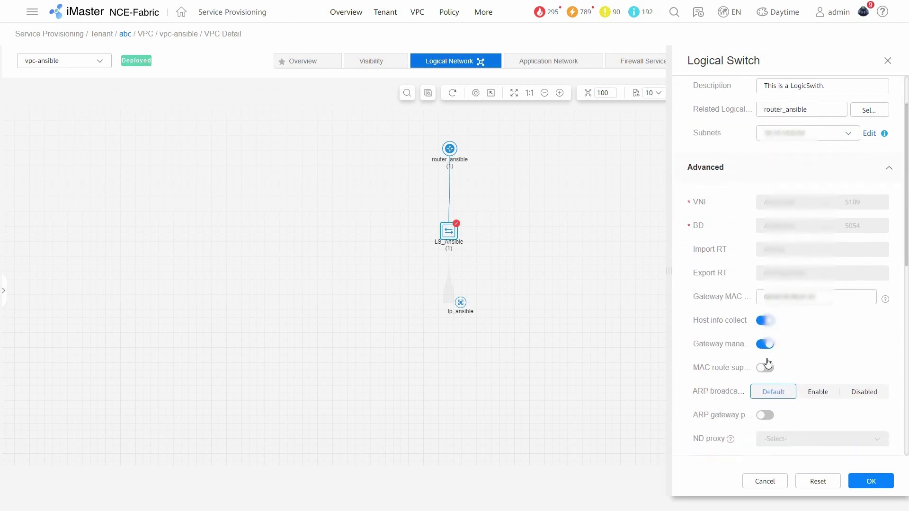
left_click(774, 482)
double_click(464, 305)
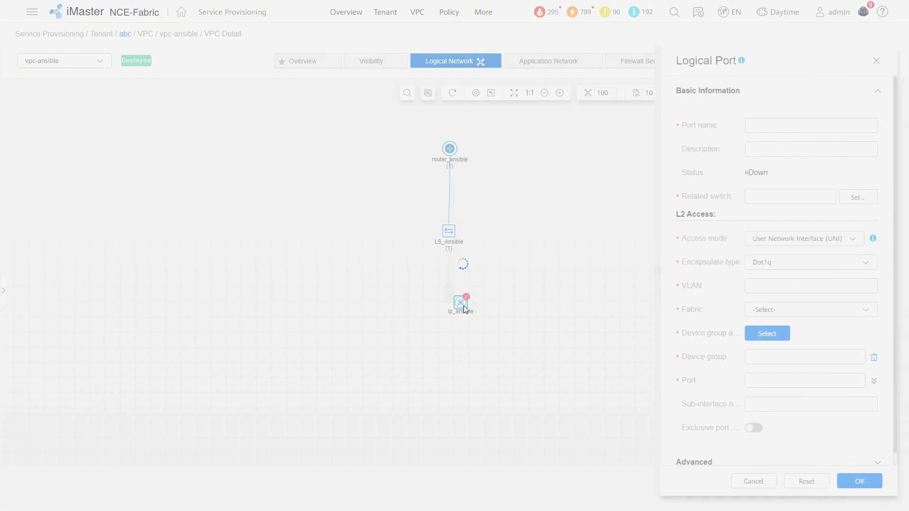
left_click(763, 481)
left_click(175, 9)
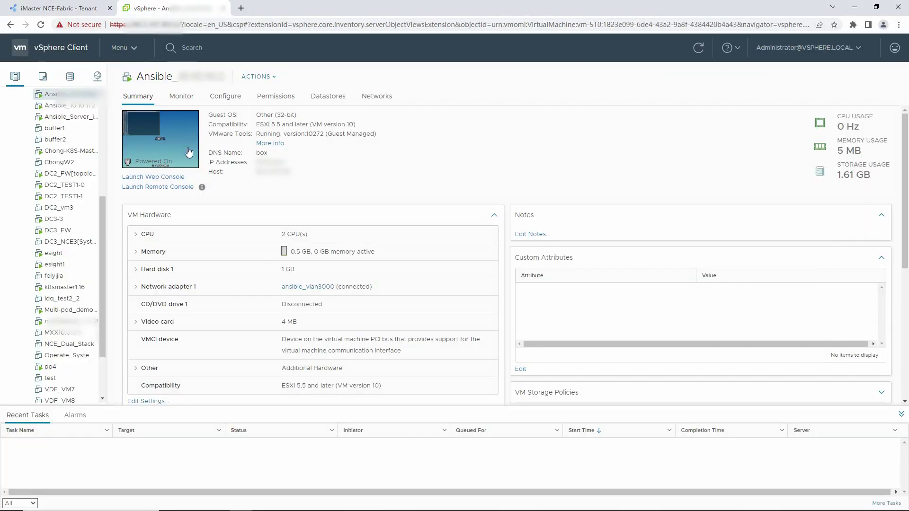
In the VM console, check ifconfig and ping 10.10.10.2 until 8 of 8 replies return.
left_click(189, 152)
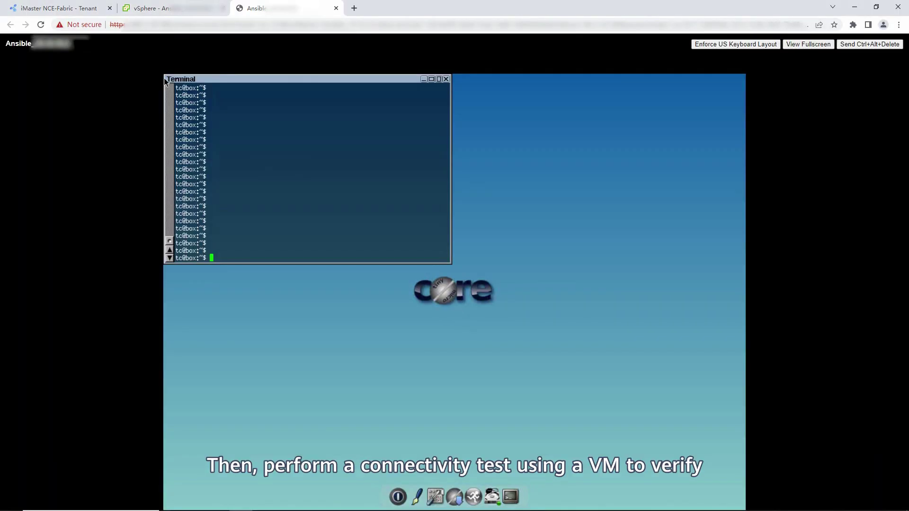
type("ifconfig")
key("Return")
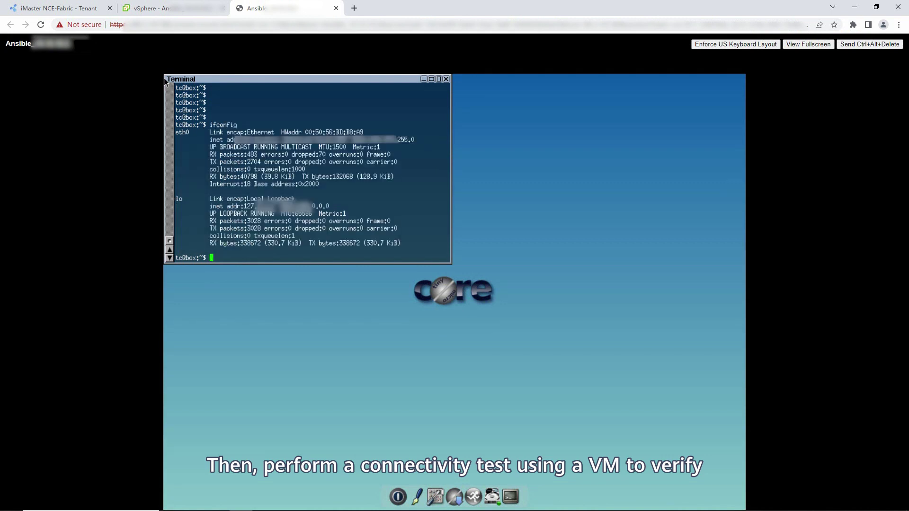
type("ping 10.10.10.2")
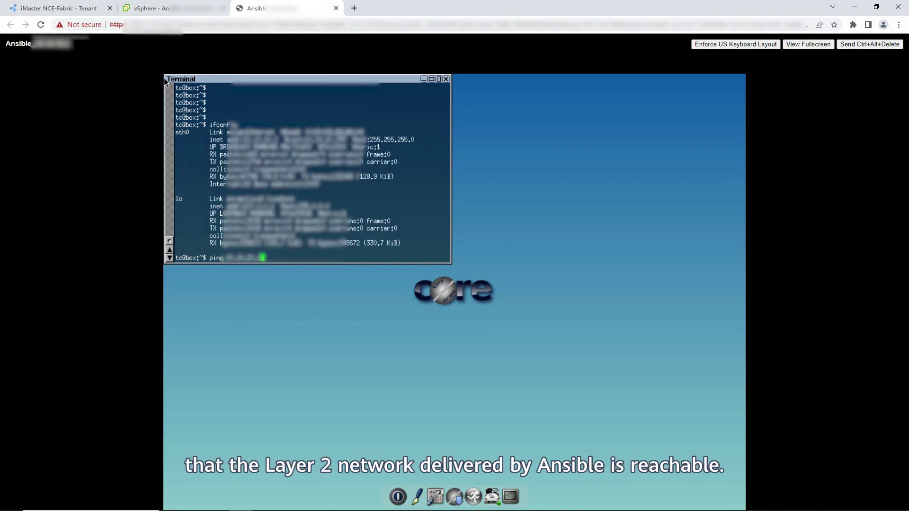
key("Return")
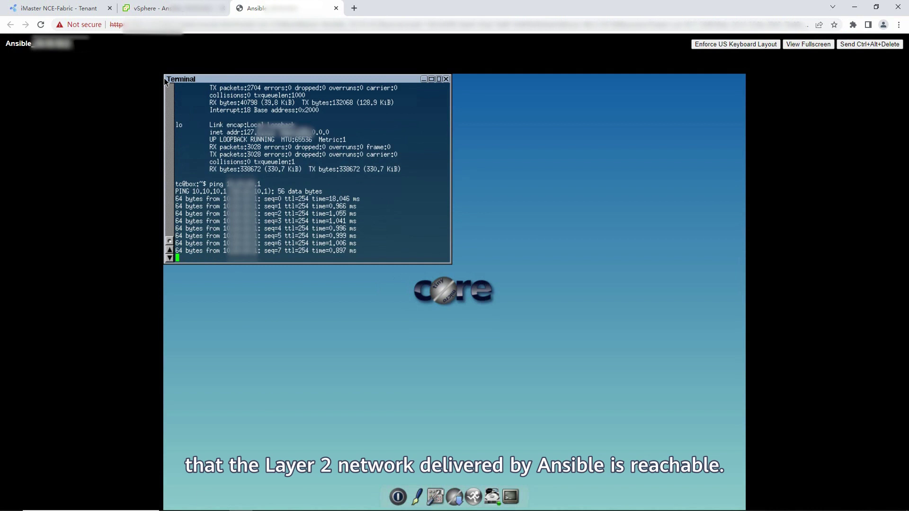
key("ctrl+c")
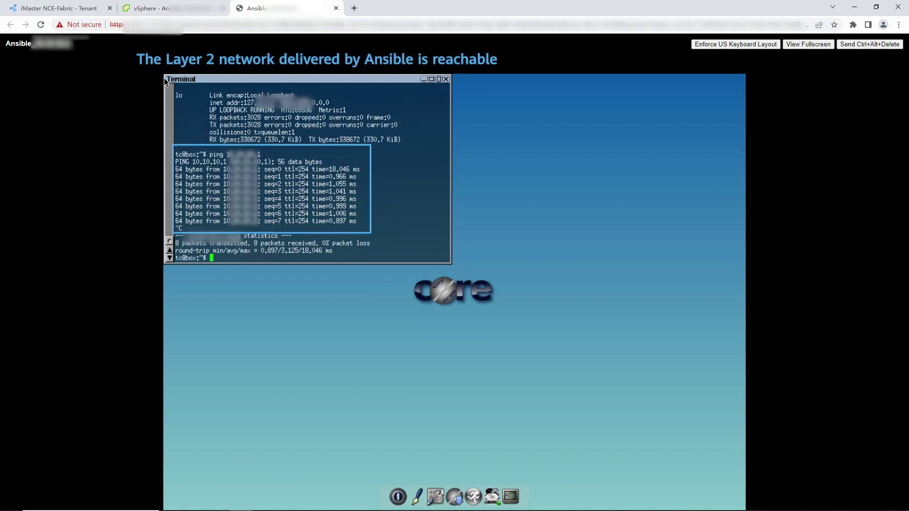
Make the controller browser full screen, then list the baseline directory on the Ansible server.
left_click(52, 10)
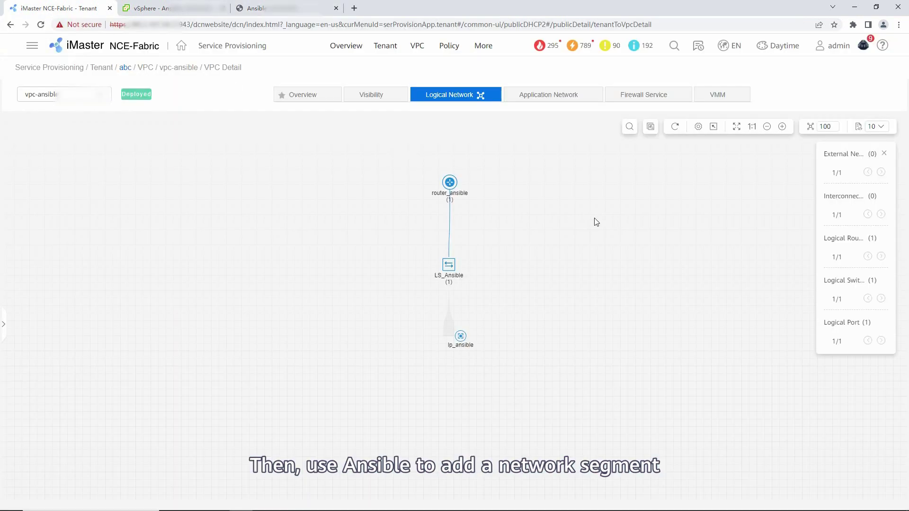
key("F11")
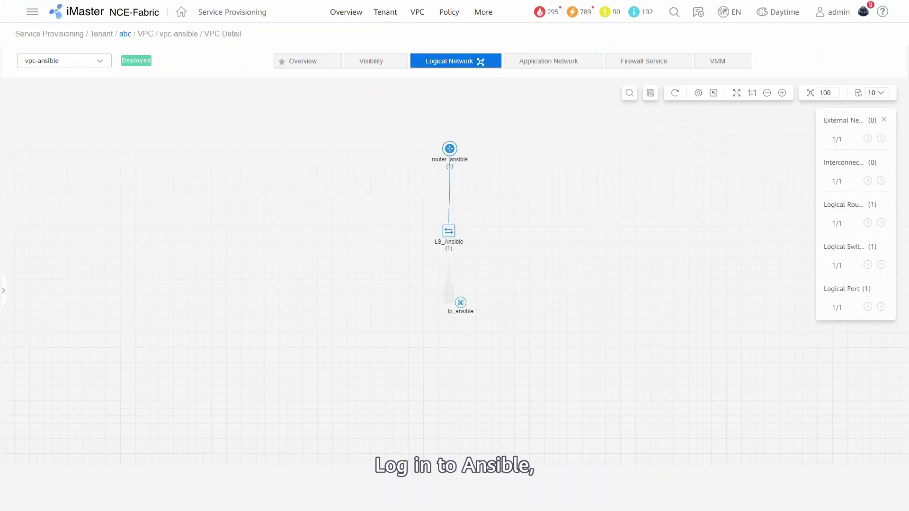
key("alt+Tab")
type("ll")
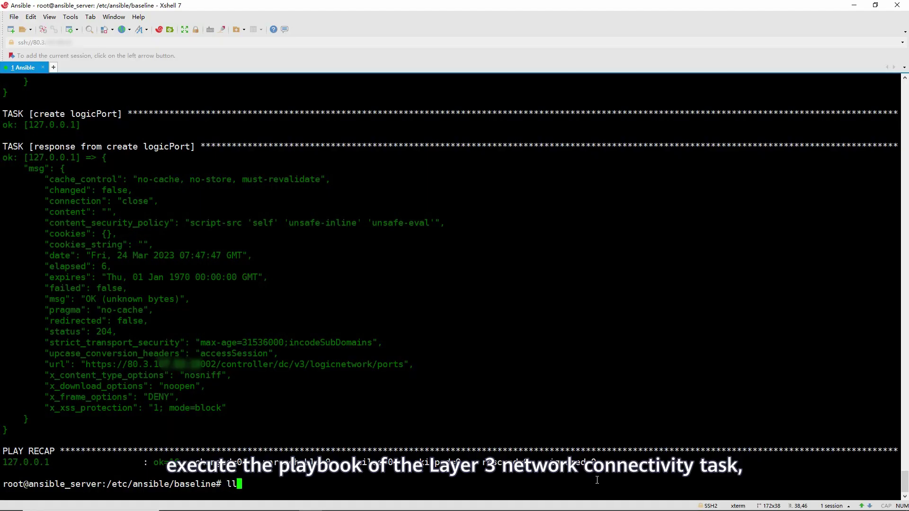
key("Return")
Print and review the new_subnet.yaml playbook.
double_click(219, 299)
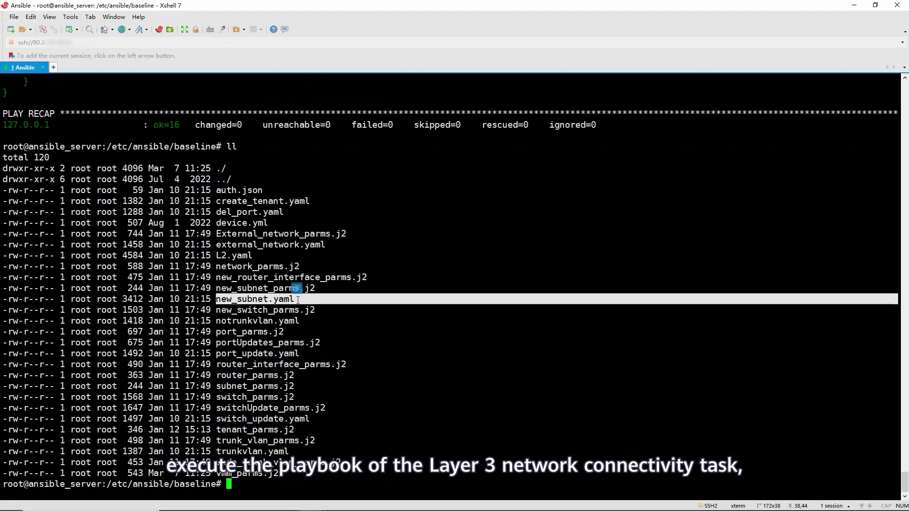
type("cat")
right_click(324, 479)
key("Return")
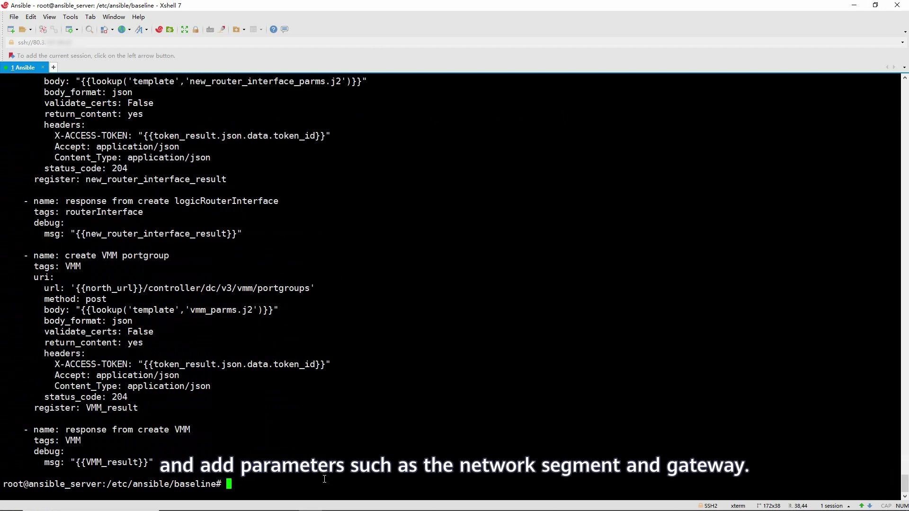
scroll(368, 347, "up", 20)
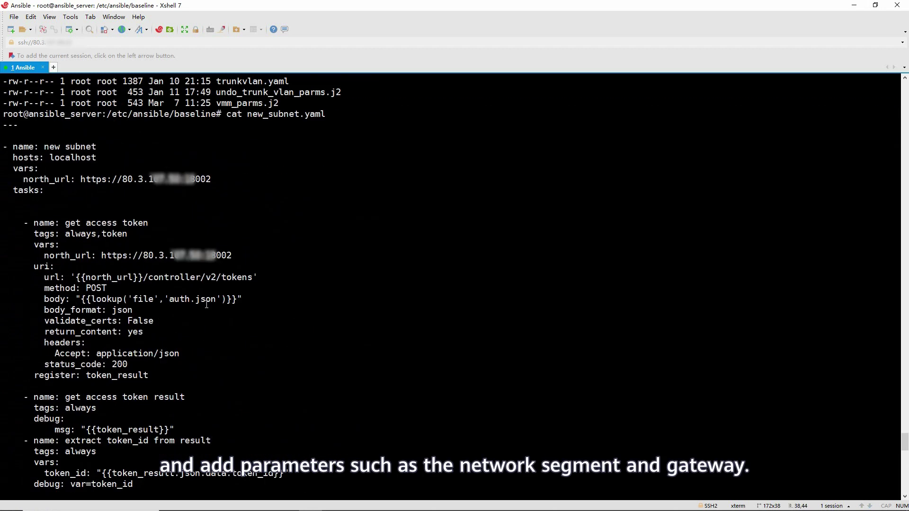
scroll(325, 356, "down", 6)
left_click_drag(192, 381, 288, 381)
left_click(280, 409)
scroll(280, 413, "down", 1)
scroll(280, 414, "down", 20)
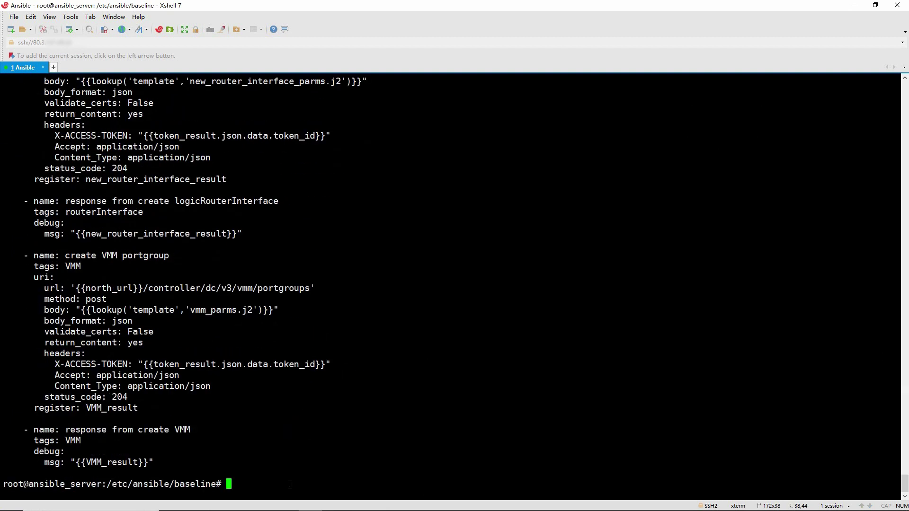
Show the new_subnet_parms.j2 template and run ansible-playbook new_subnet.yaml.
type("cat")
key("shift+Insert")
key("Return")
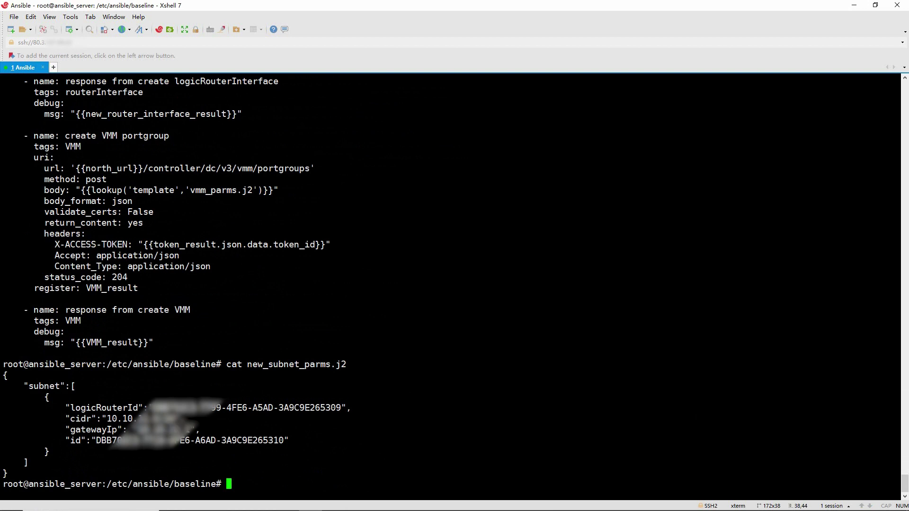
type("ansible-playbook new_subnet.yaml")
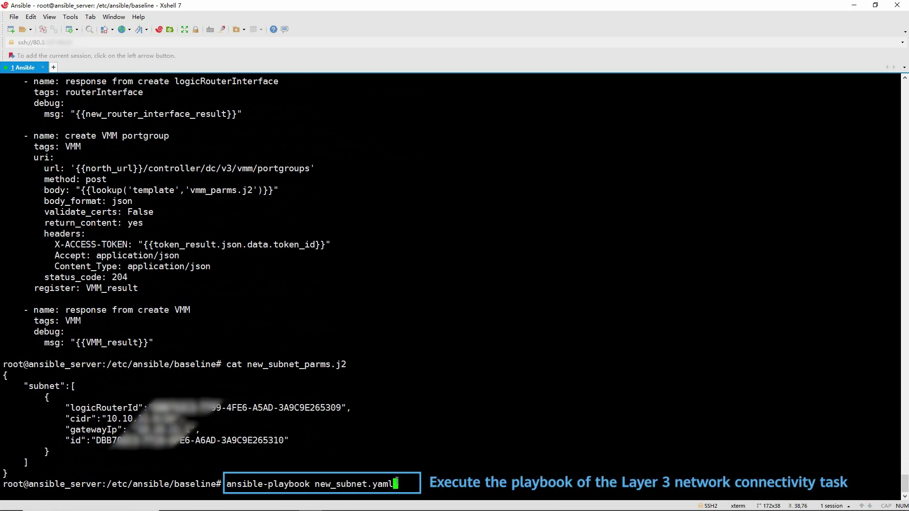
key("Return")
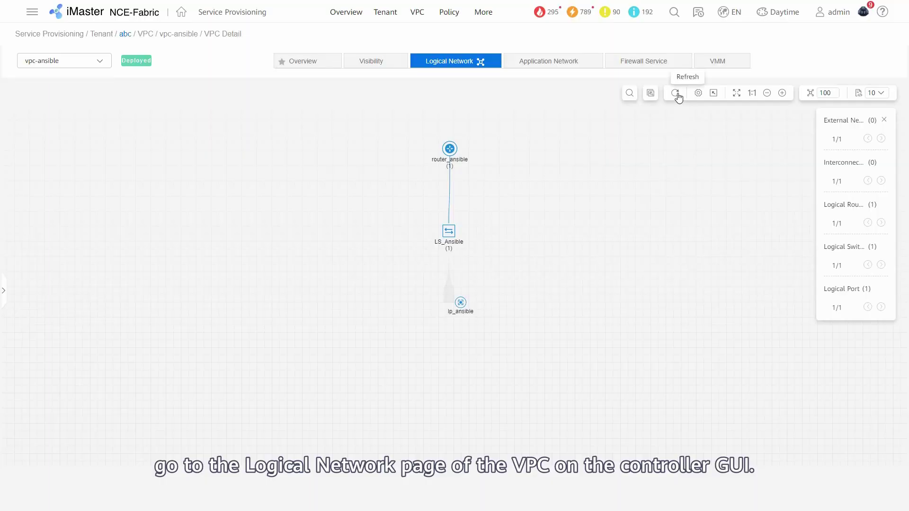
Refresh the topology and confirm router_ansible's subnet list now shows two subnets.
left_click(678, 95)
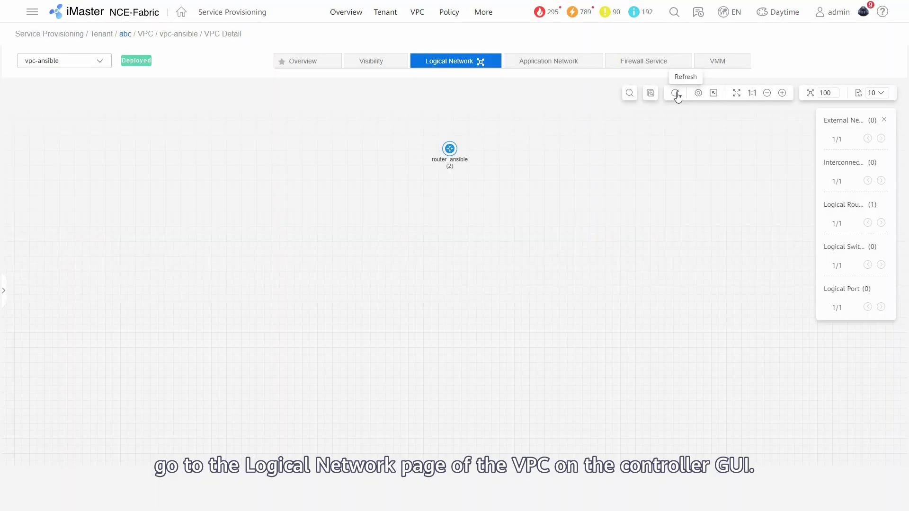
double_click(449, 150)
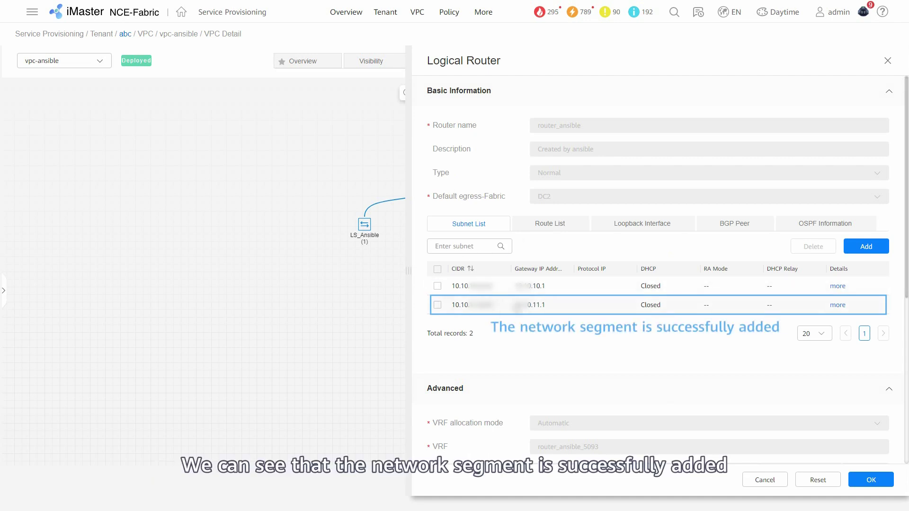
left_click(763, 480)
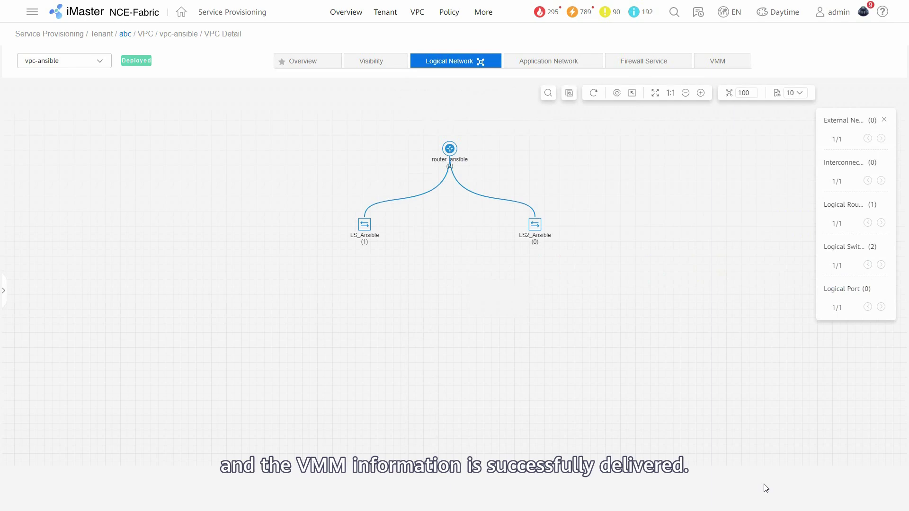
Check the new LS2_Ansible switch and its VMM binding to vcenter on VLAN 2002.
double_click(535, 226)
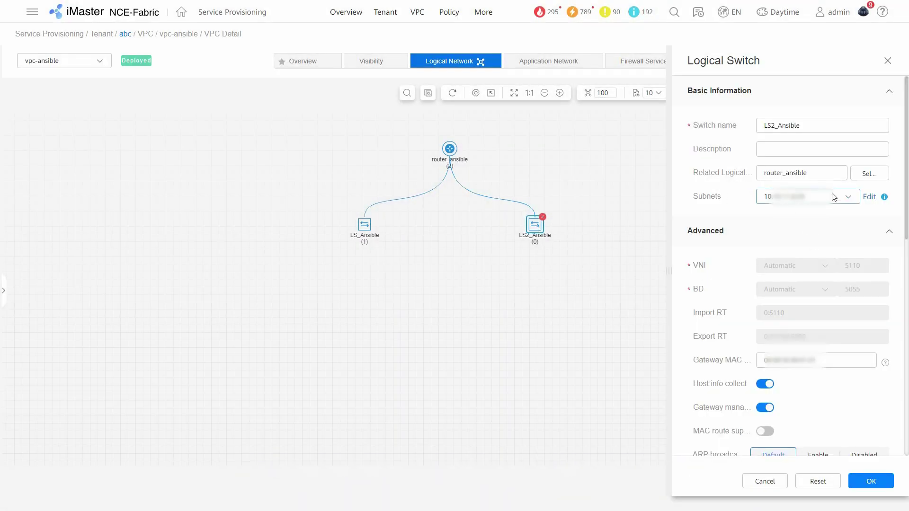
left_click(765, 481)
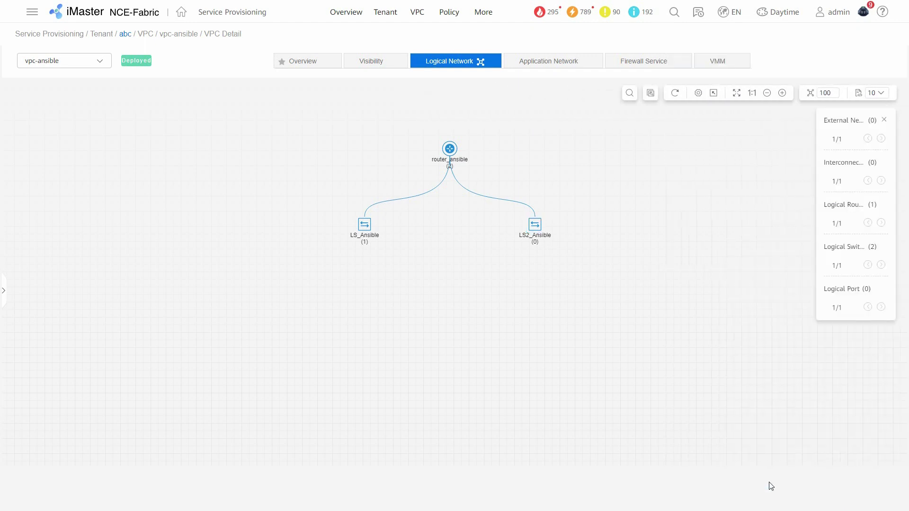
left_click(714, 64)
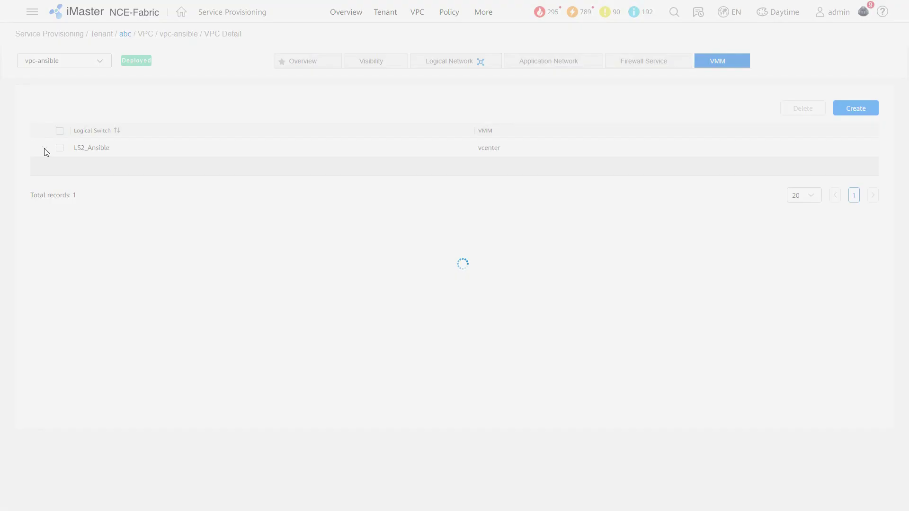
left_click(45, 148)
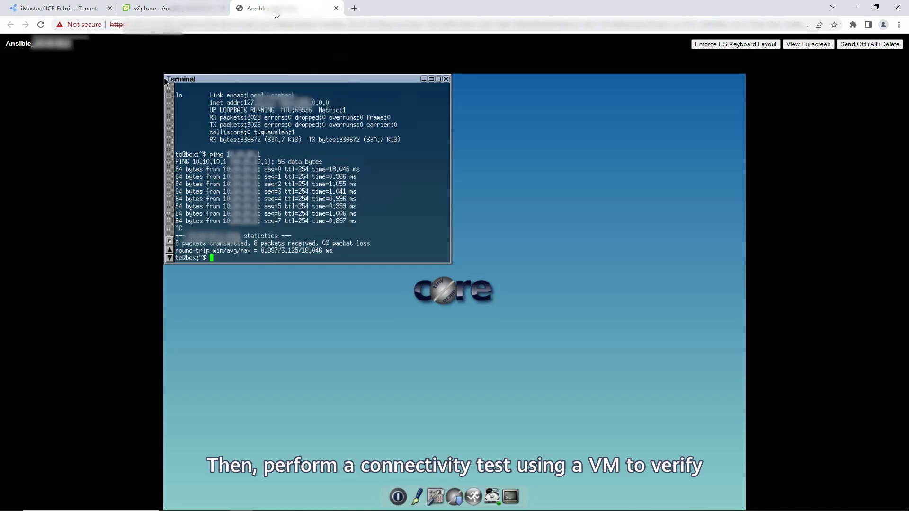
Ping the new-segment address 10.10.2 from the VM, then re-inspect LS2_Ansible in the topology.
type("10.10.2")
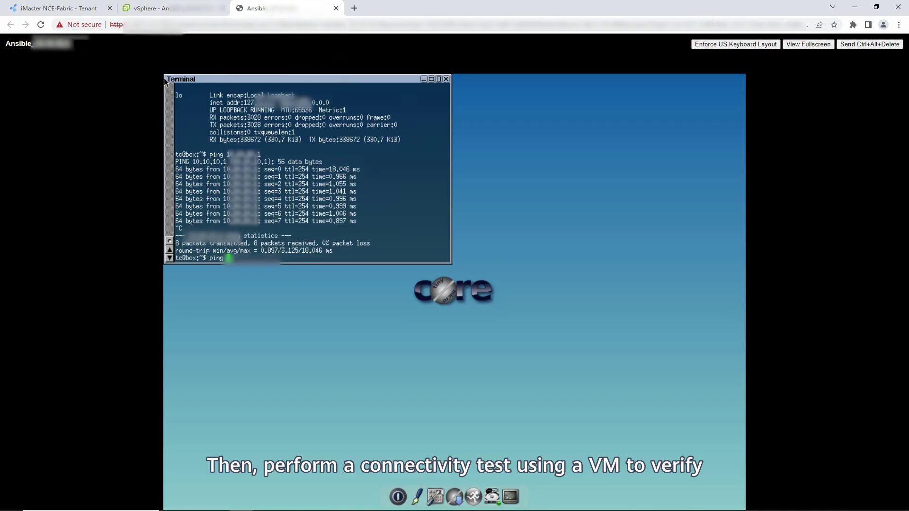
key("Return")
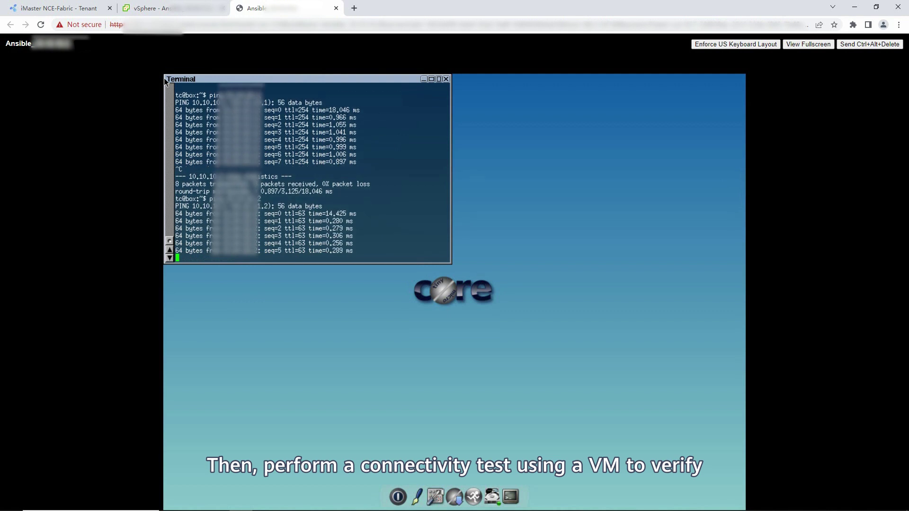
key("ctrl+c")
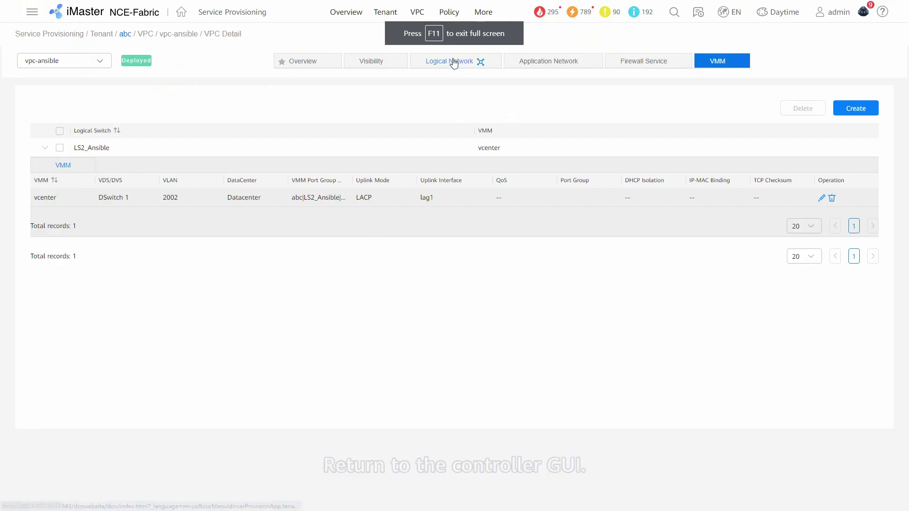
left_click(454, 63)
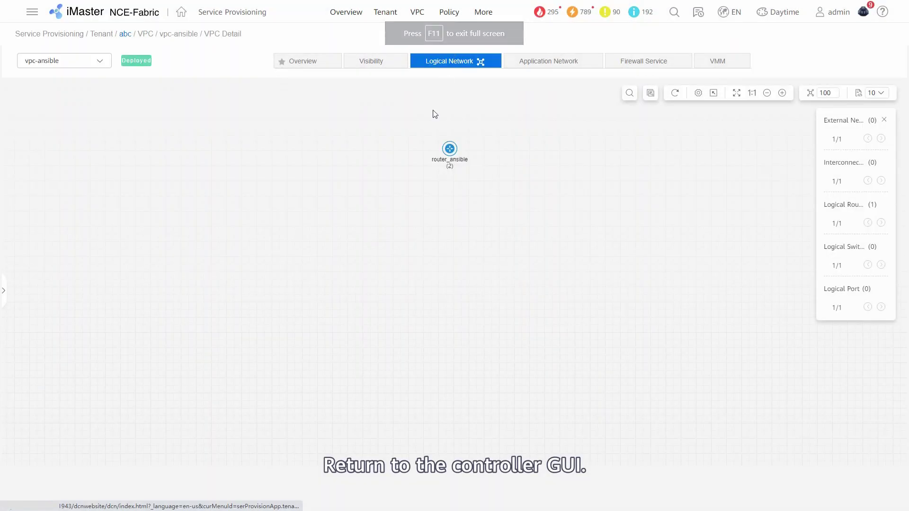
left_click(537, 225)
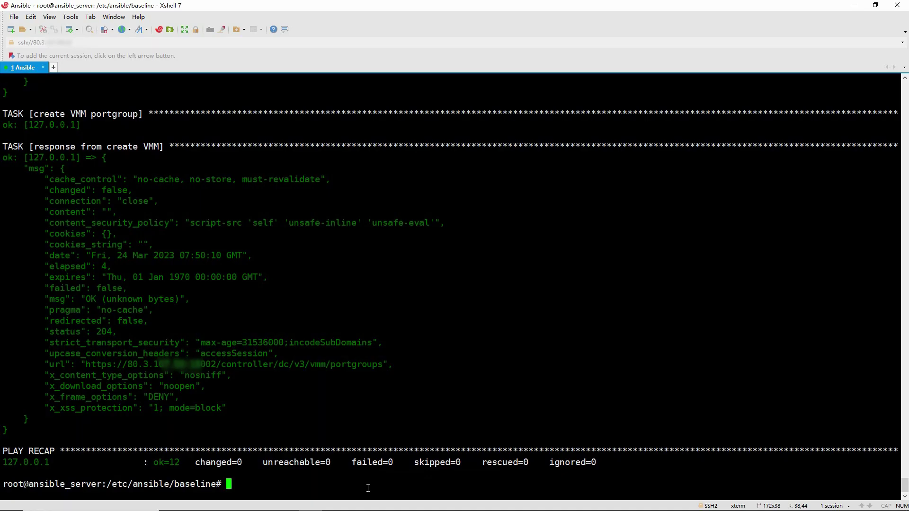
List the baseline playbooks and print external_network.yaml.
key("Return")
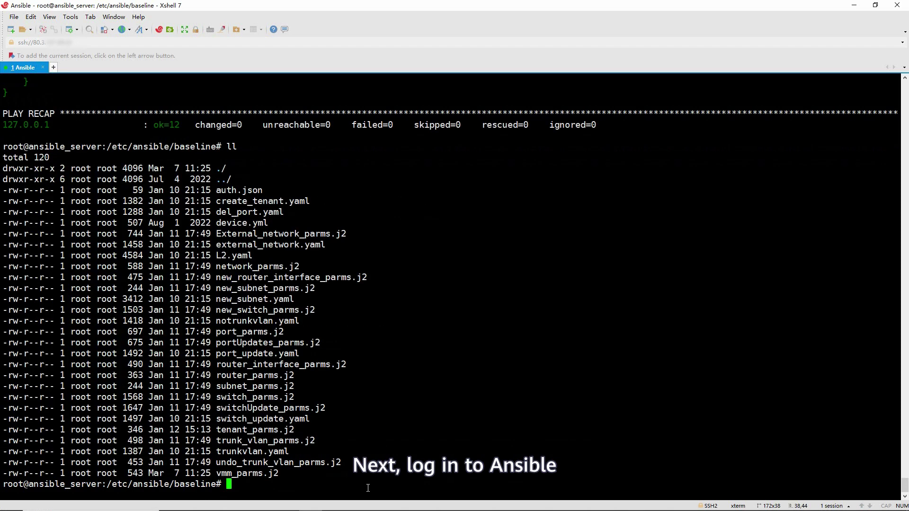
left_click_drag(216, 244, 325, 245)
type("cat external_network.yaml")
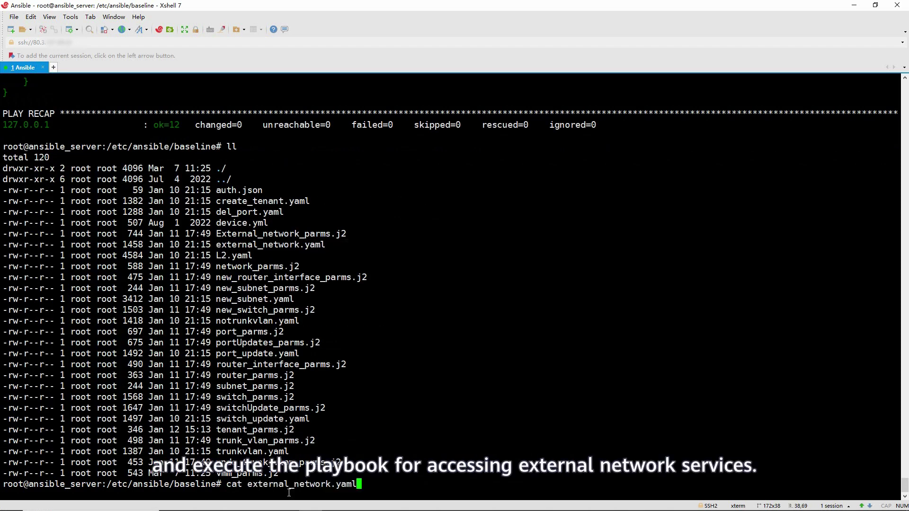
key("Return")
Run ansible-playbook external_network.yaml to create the external network.
scroll(182, 272, "up", 6)
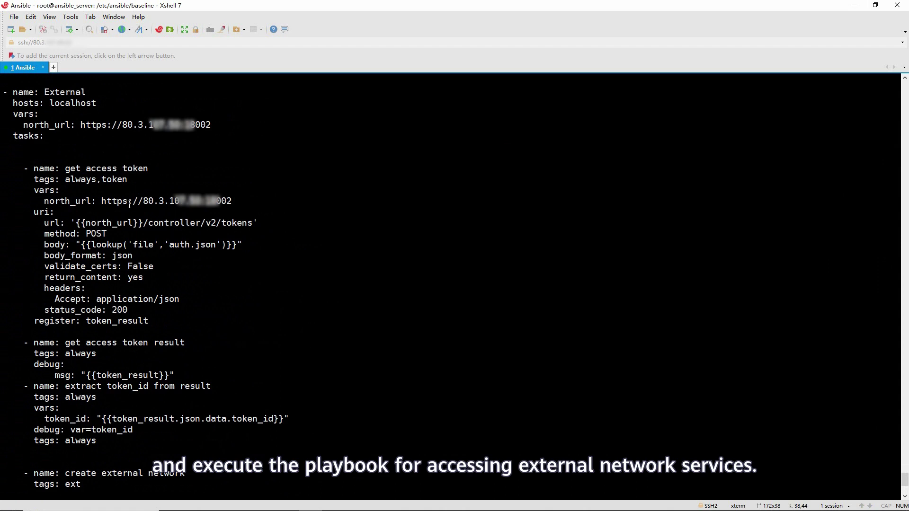
scroll(182, 271, "down", 6)
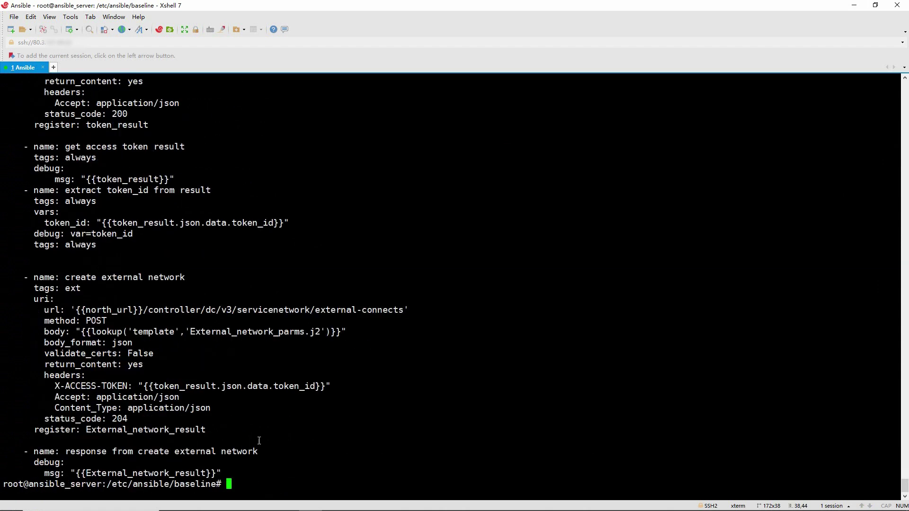
type("ansible-playbook external_network.yaml")
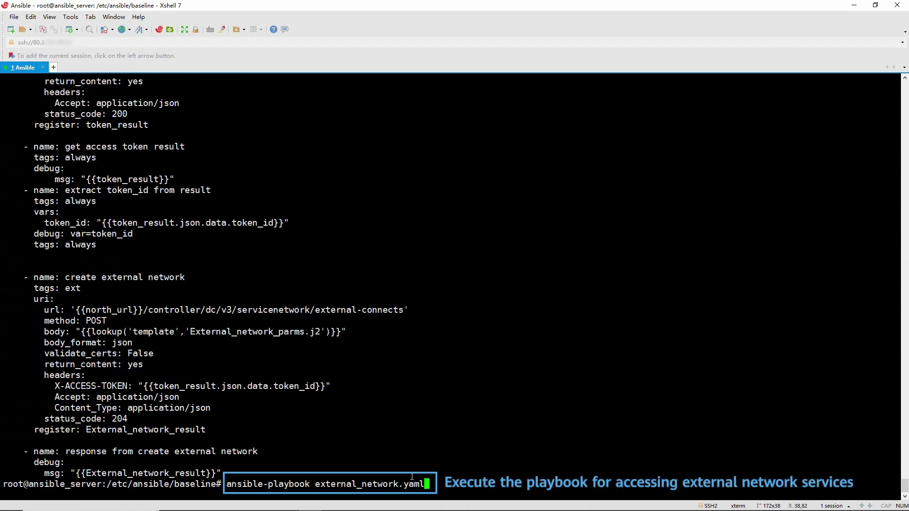
key("Return")
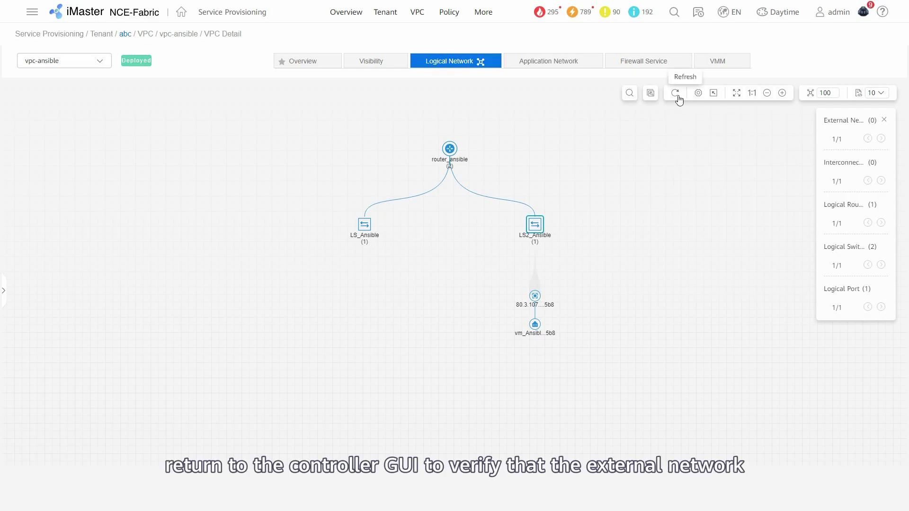
Refresh the vpc-ansible topology, place ext_DC2 beside router_ansible, and expand router_ansible to show its switches.
left_click(678, 94)
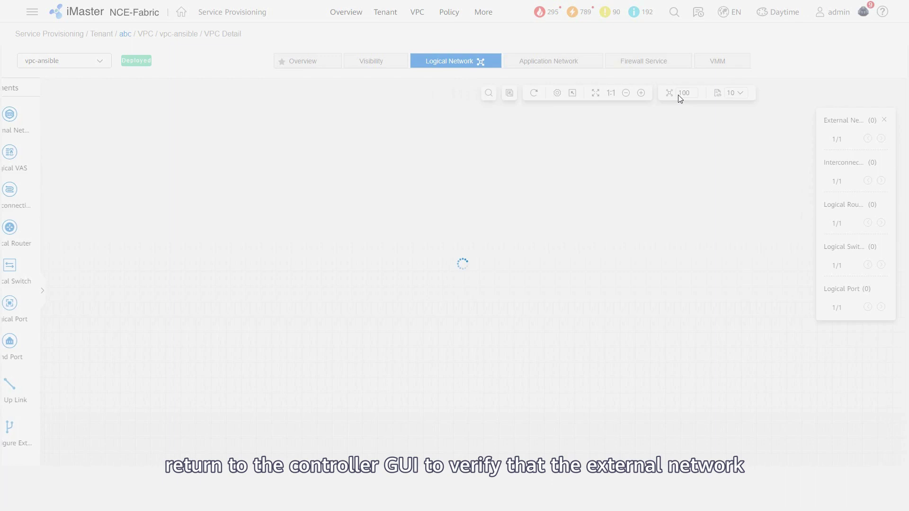
left_click_drag(38, 126, 324, 128)
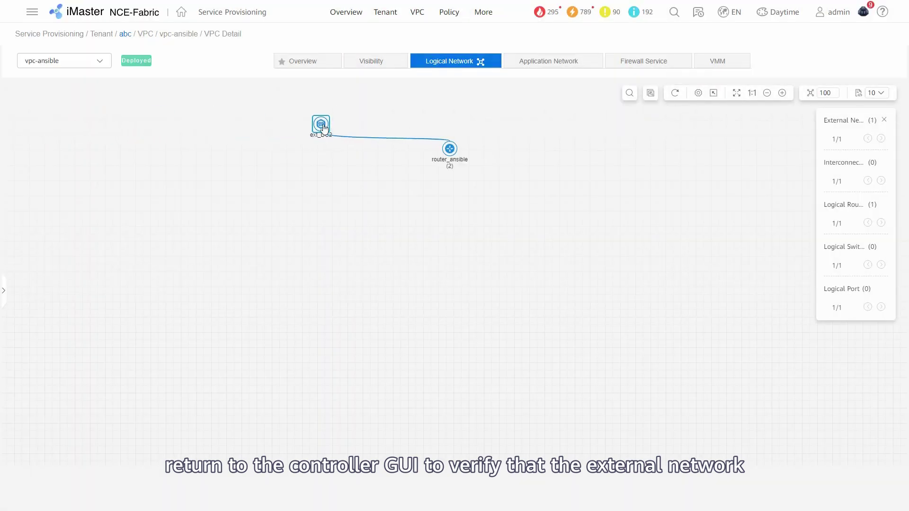
left_click(446, 150)
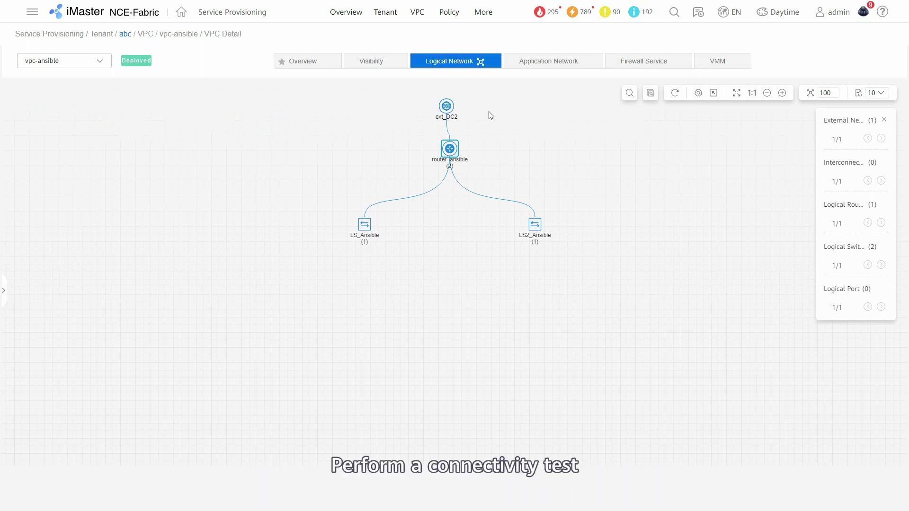
key("F11")
From the VM console, ping the external address 10.10.10.1100, then stop the ping.
left_click(276, 10)
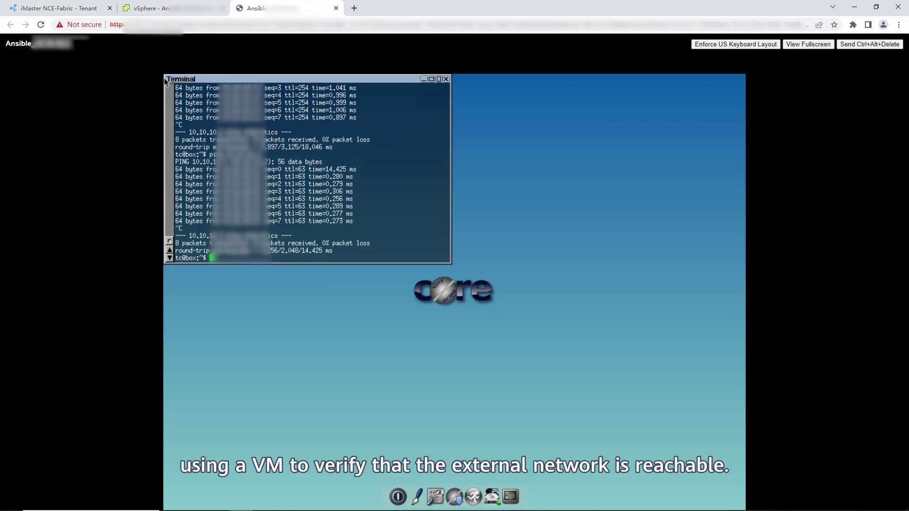
type("ping 10.10.10.1")
type("100")
key("Return")
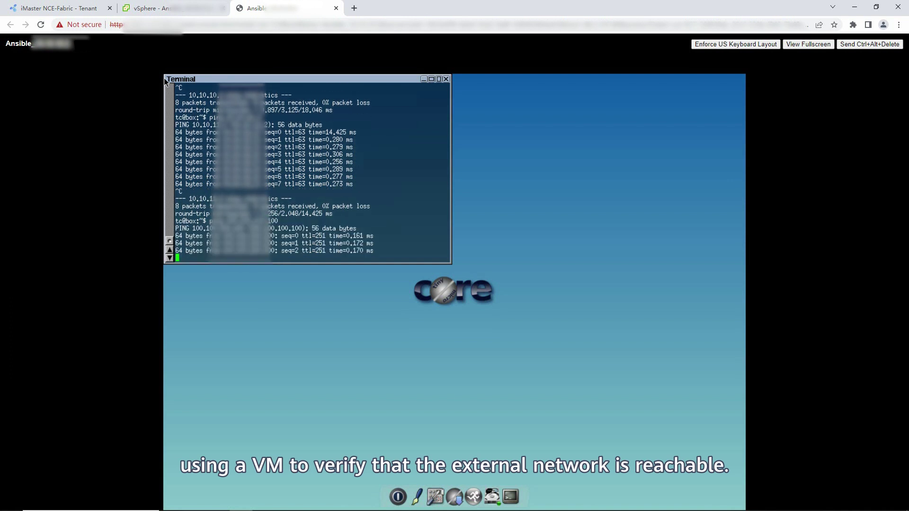
key("ctrl+c")
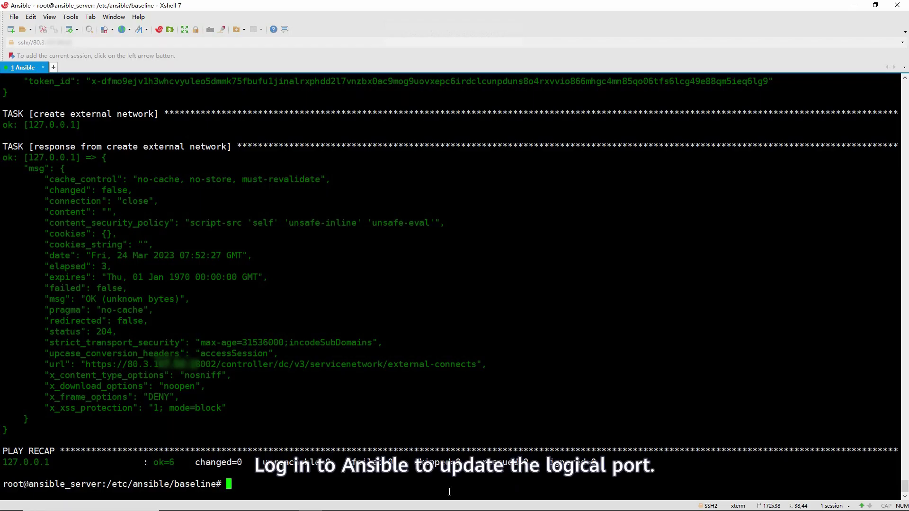
List the baseline files and print the port_update.yaml playbook.
type("ll")
key("Return")
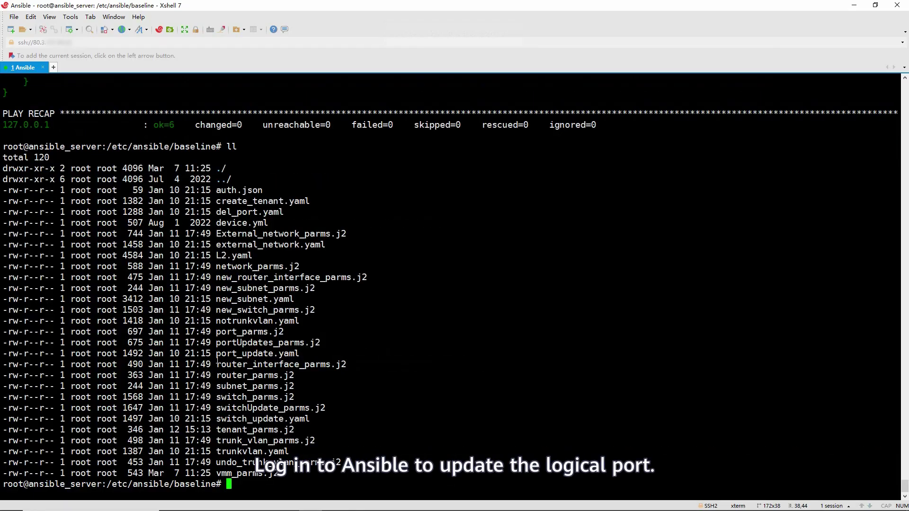
left_click_drag(217, 354, 299, 355)
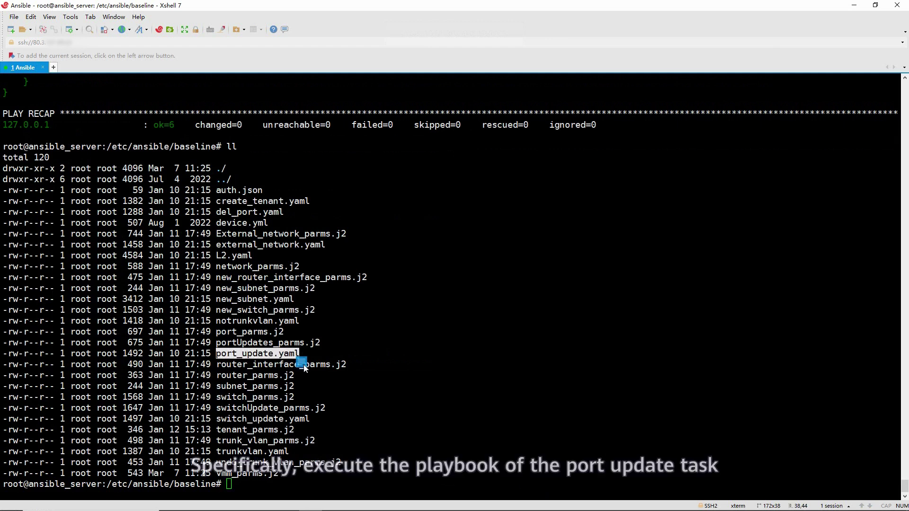
right_click(297, 364)
left_click(266, 486)
type("cat")
key("shift+Insert")
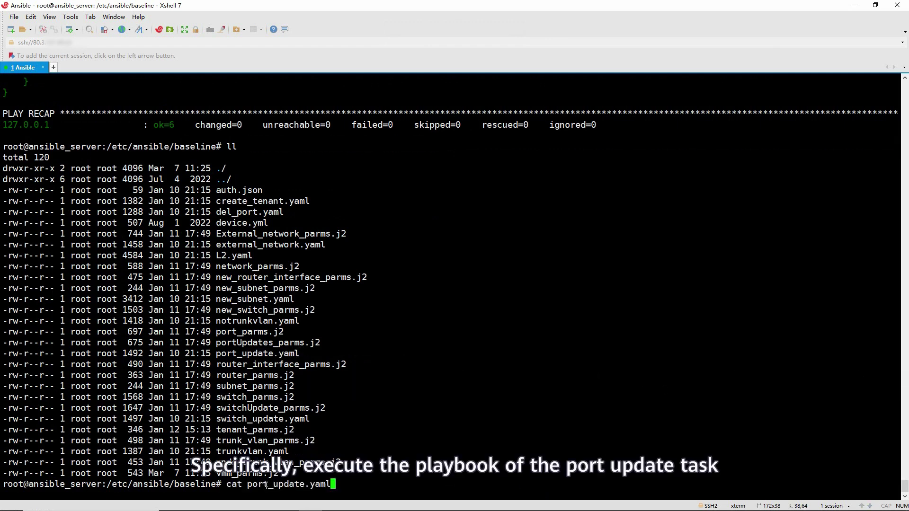
key("Return")
scroll(266, 486, "up", 2)
scroll(266, 486, "down", 2)
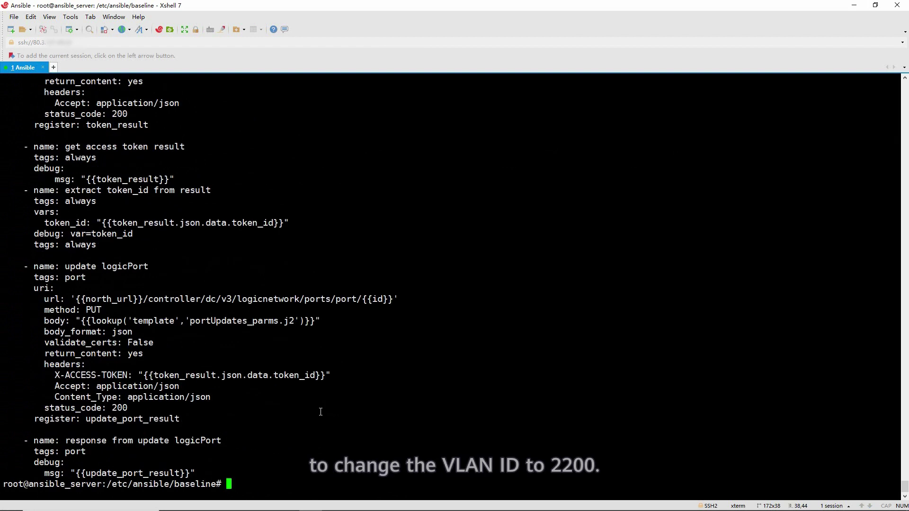
Display the portUpdates_parms.j2 template and check its vlan 2200 line.
left_click_drag(194, 322, 278, 323)
left_click(791, 361)
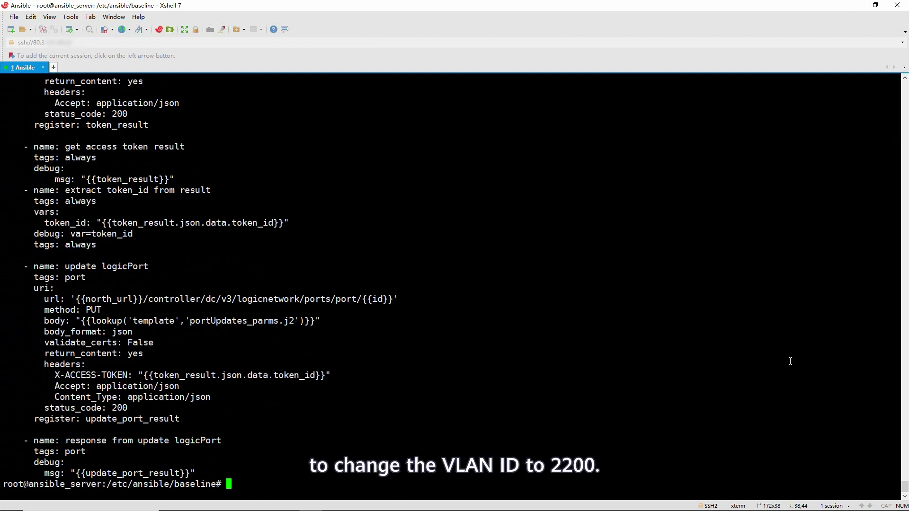
type("cat portUpdates_parms.j2")
key("Return")
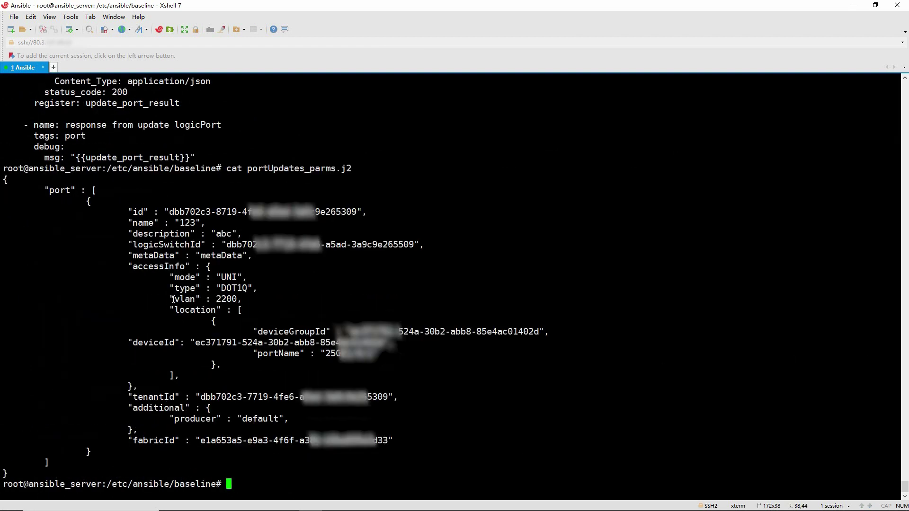
left_click_drag(170, 300, 241, 300)
left_click(251, 309)
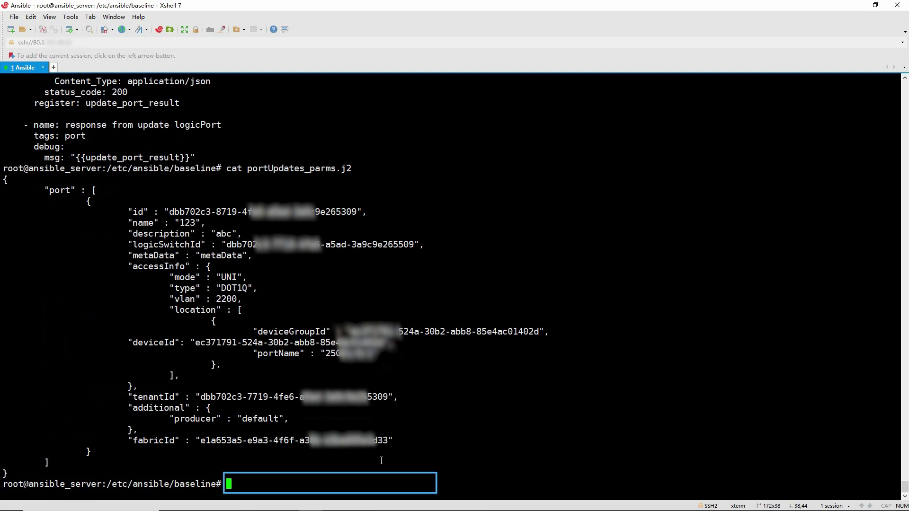
Run port_update.yaml, then verify logical port 123 under LS_Ansible shows VLAN 2200.
type("ansible-playbook port_update.yaml")
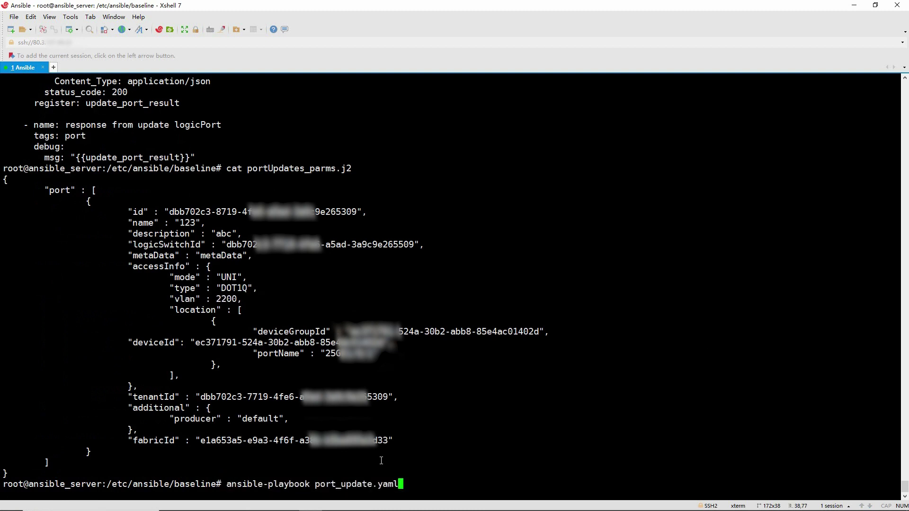
key("Return")
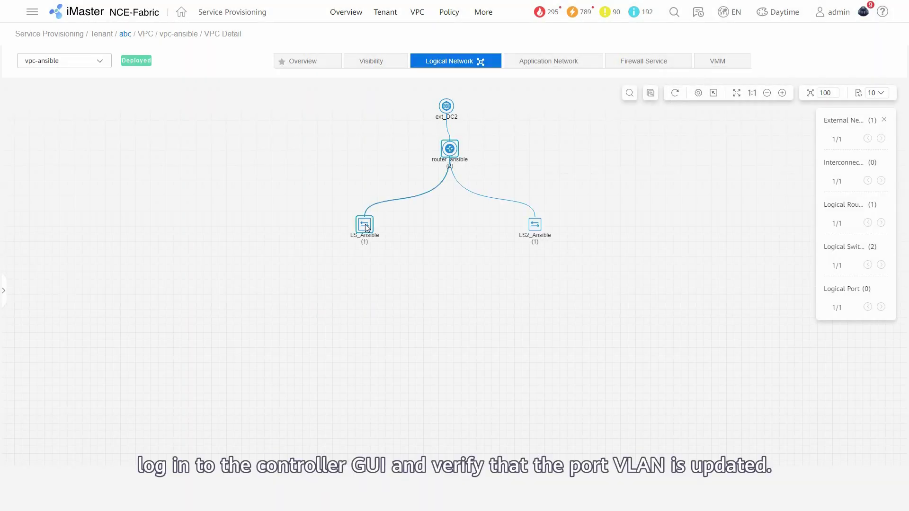
left_click(365, 226)
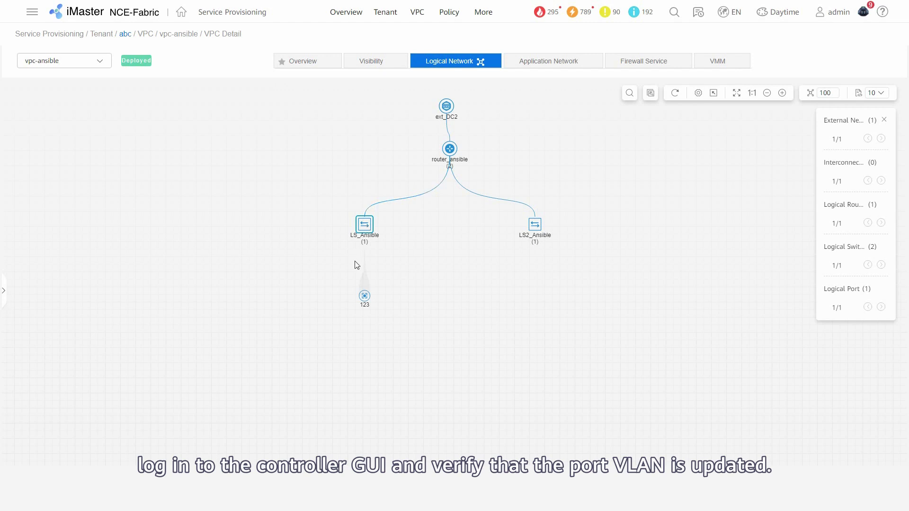
left_click(368, 296)
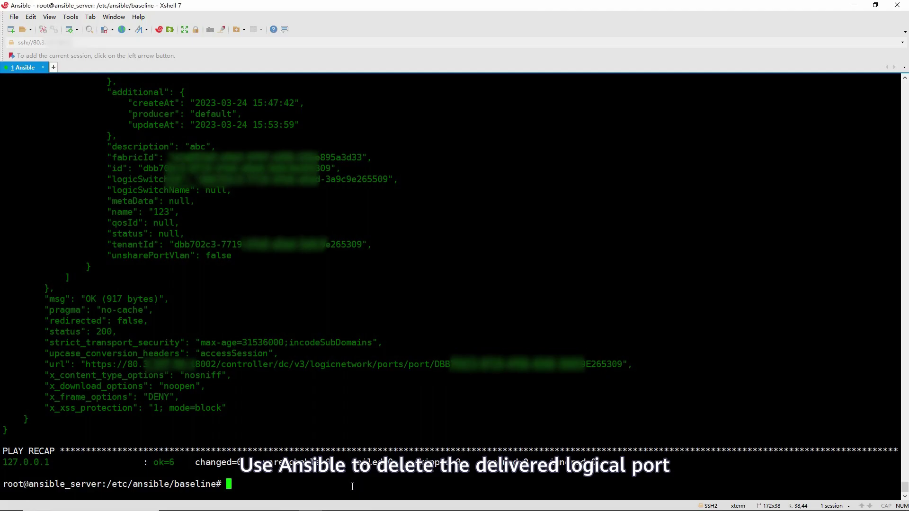
List the baseline files and print the del_port.yaml playbook.
type("ll")
key("Return")
double_click(218, 210)
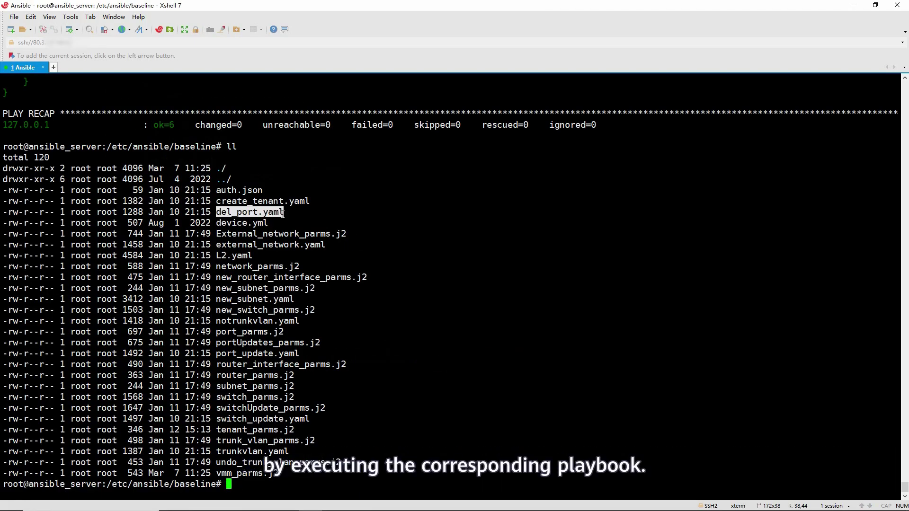
type("cat")
right_click(356, 491)
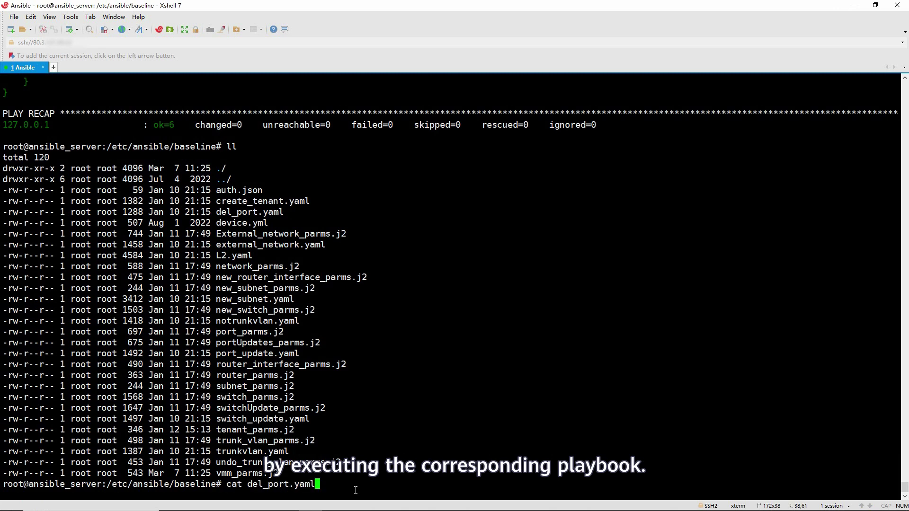
key("Return")
Run ansible-playbook del_port.yaml to delete the logical port.
scroll(123, 206, "up", 3)
scroll(212, 327, "down", 3)
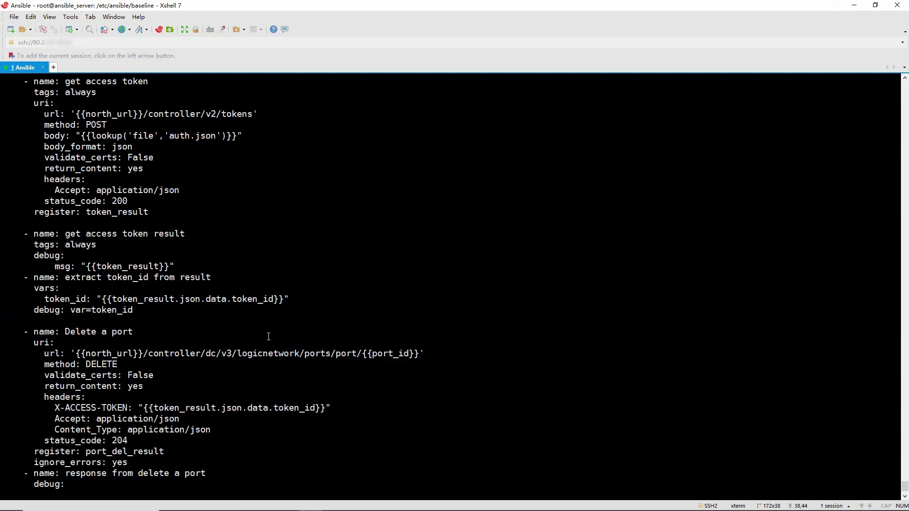
type("ansible-playbook del_port.yaml")
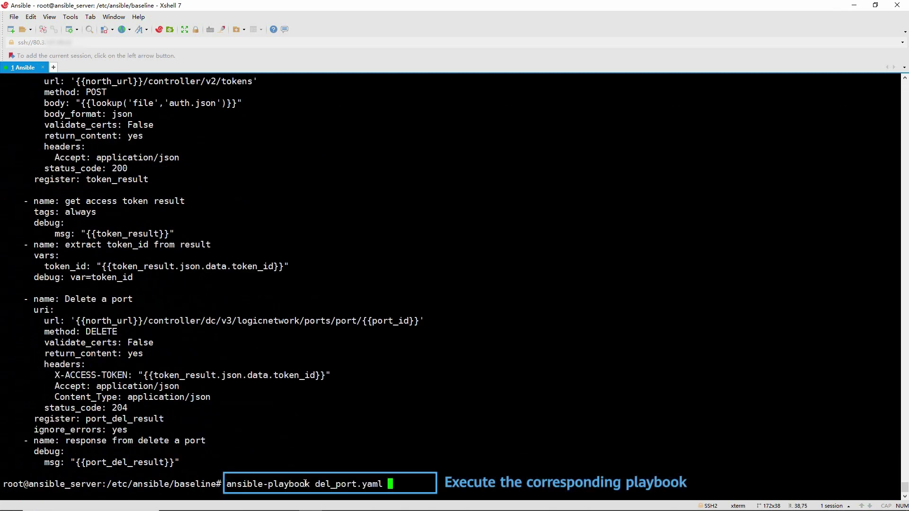
key("Return")
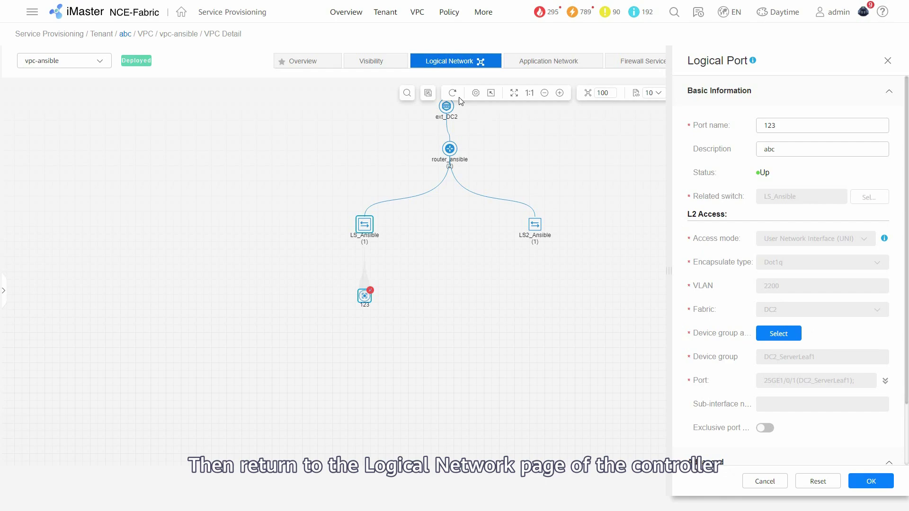
Refresh the Logical Network to confirm LS_Ansible no longer has a logical port.
left_click(450, 62)
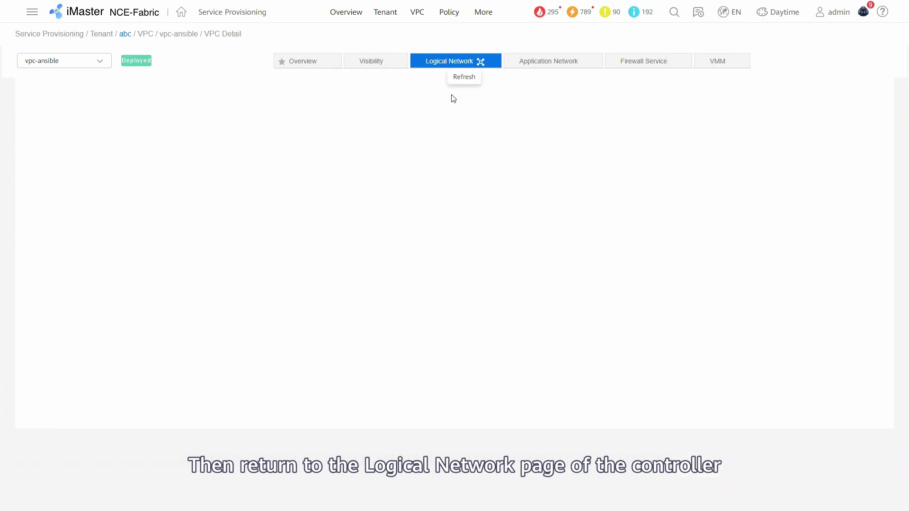